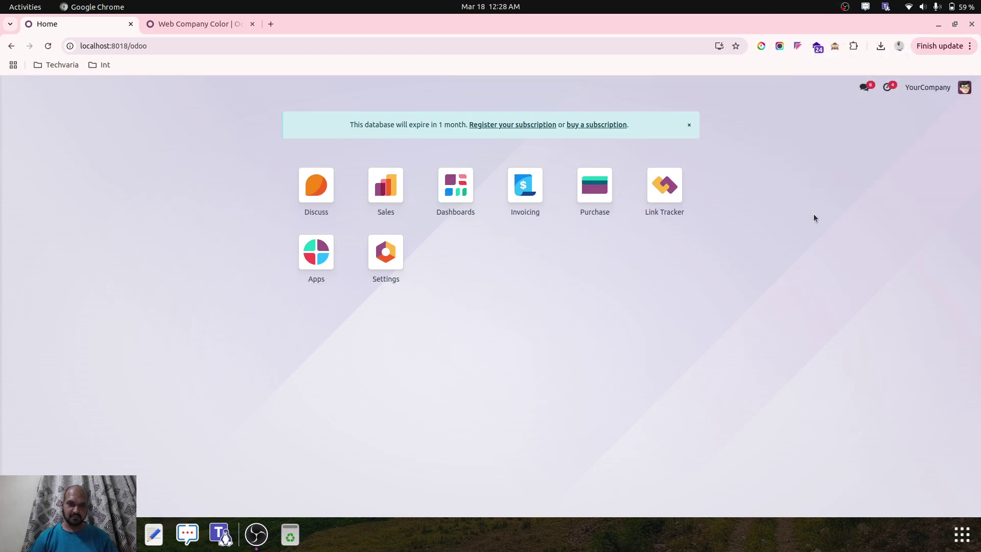
Look over the Web Company Color module page and select its title text.
click(212, 26)
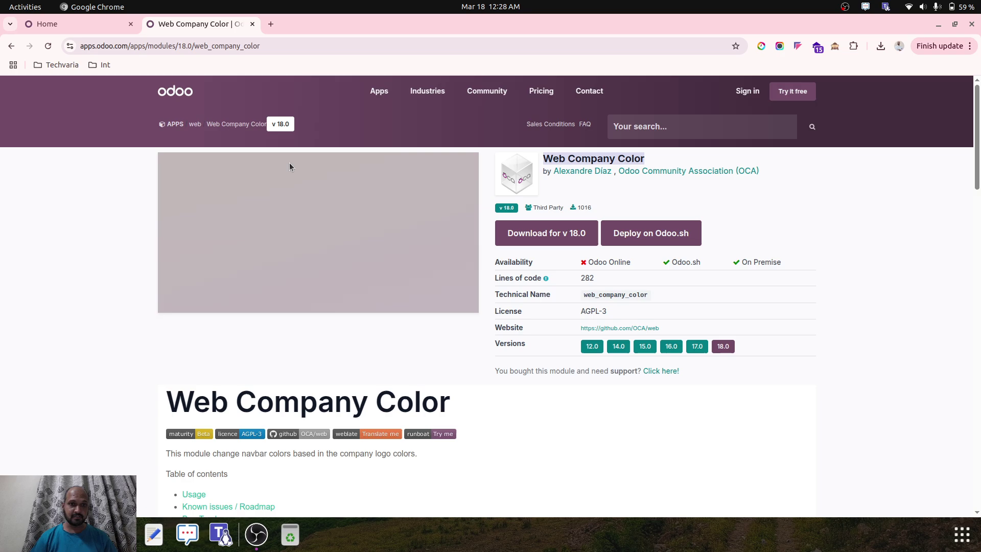
click(629, 177)
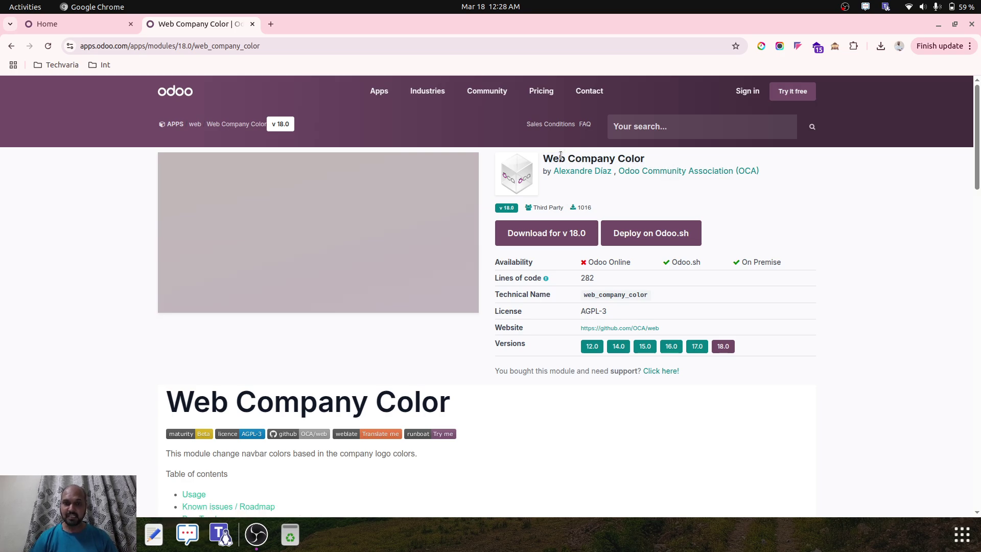
drag(544, 157, 637, 158)
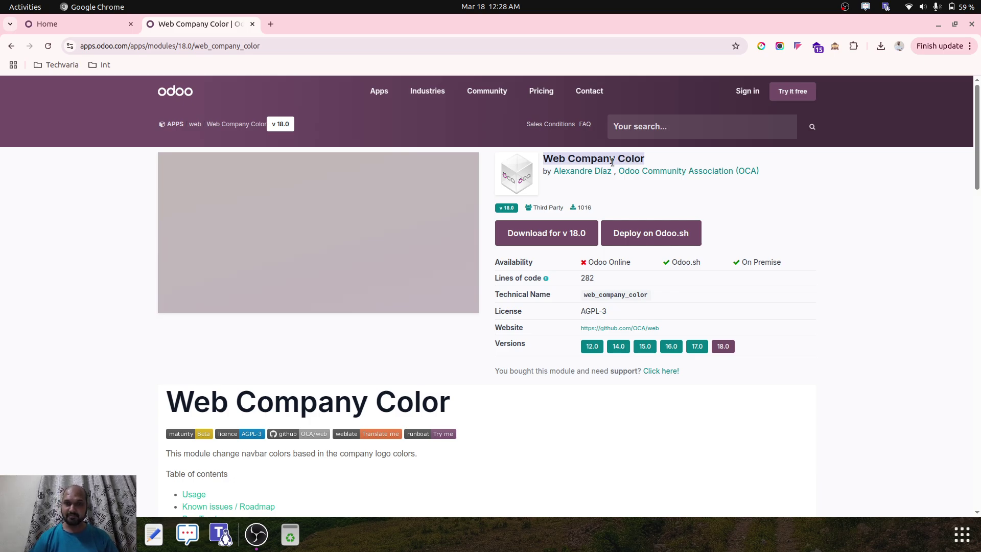
double_click(575, 159)
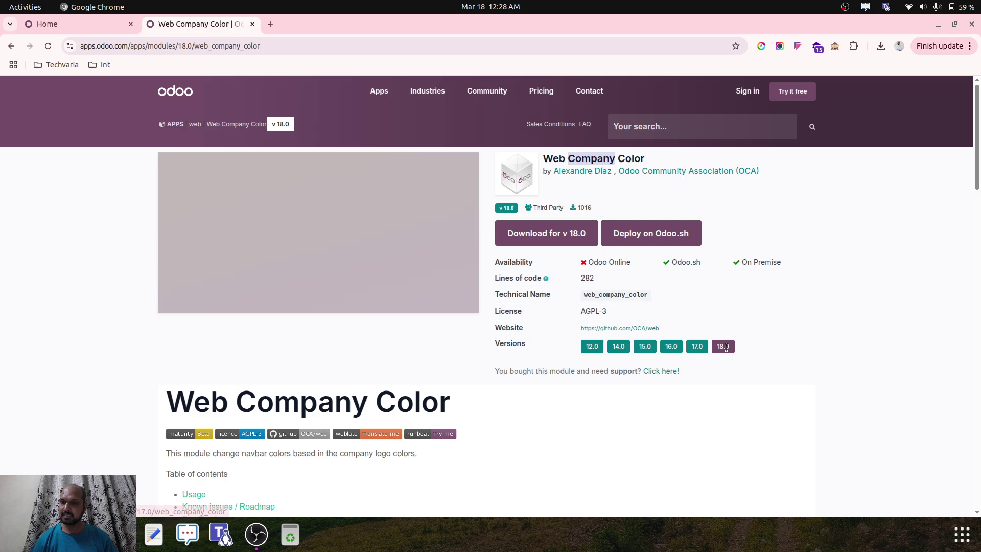
Search all modules for 'web compa', without the Apps filter, and activate Web Company Color.
click(92, 24)
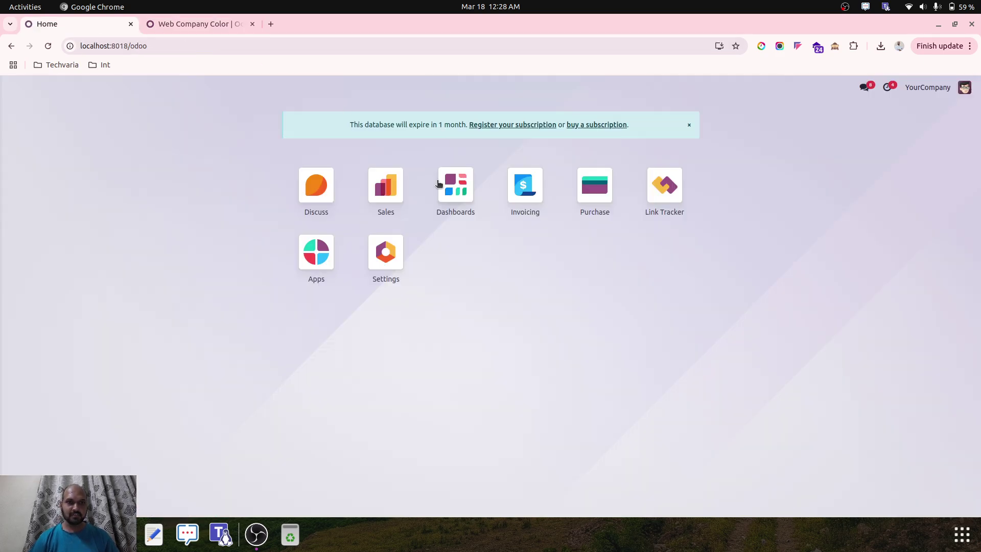
click(317, 254)
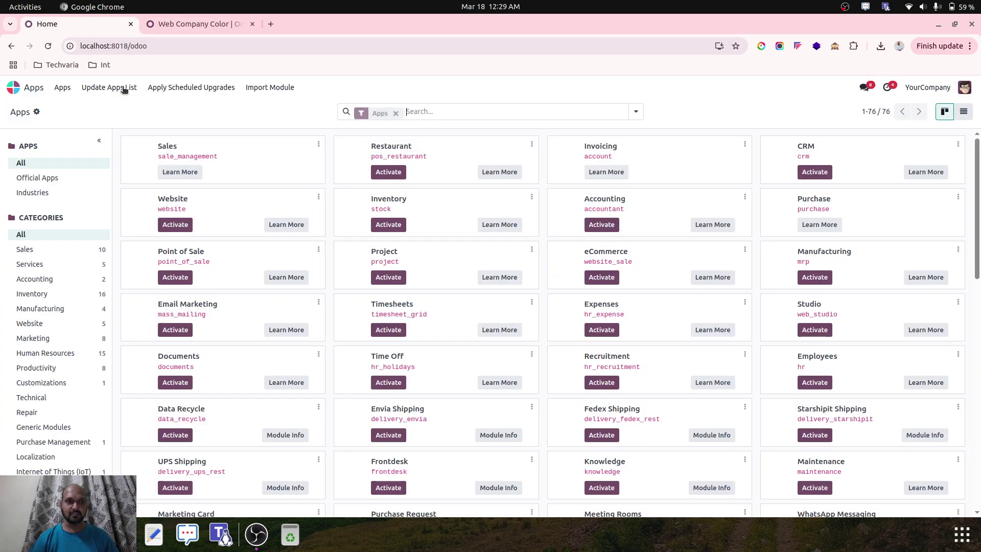
key(BackSpace)
text(we)
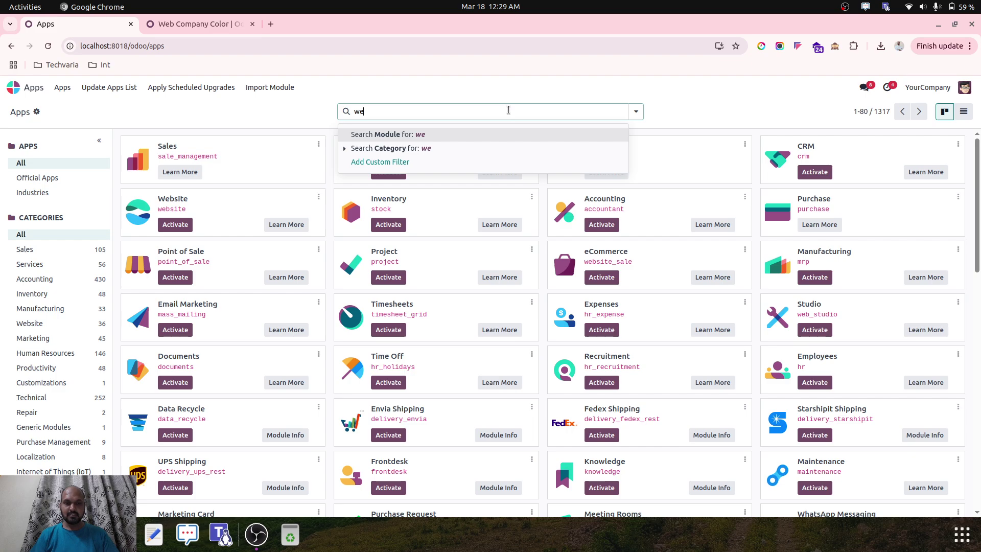
text(b compa)
key(Return)
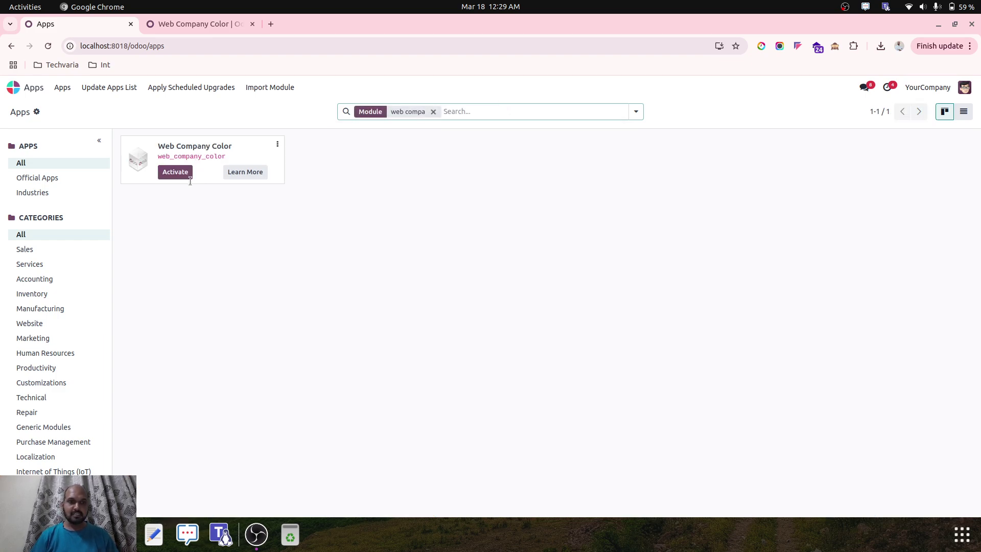
click(177, 177)
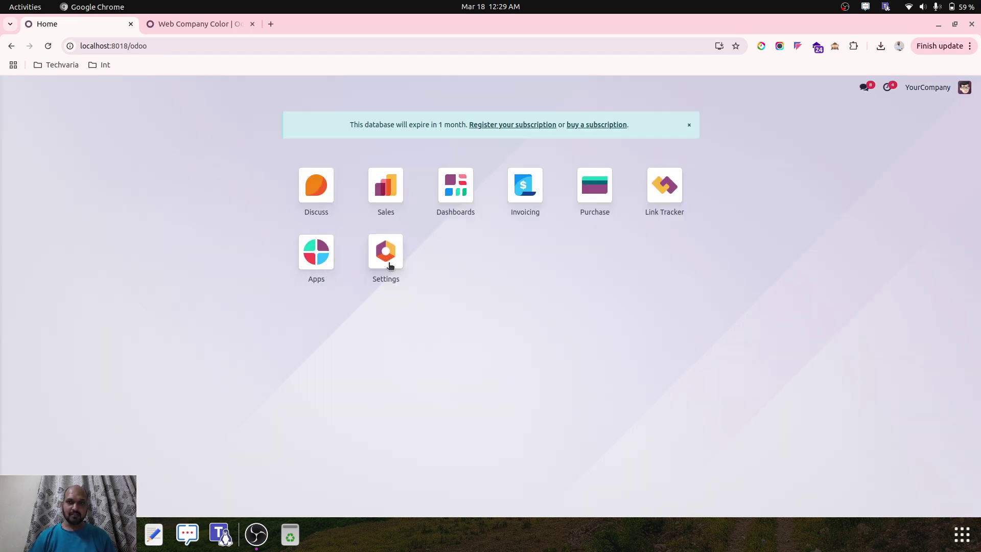
Open the IN Company record from the Settings Companies list.
click(390, 265)
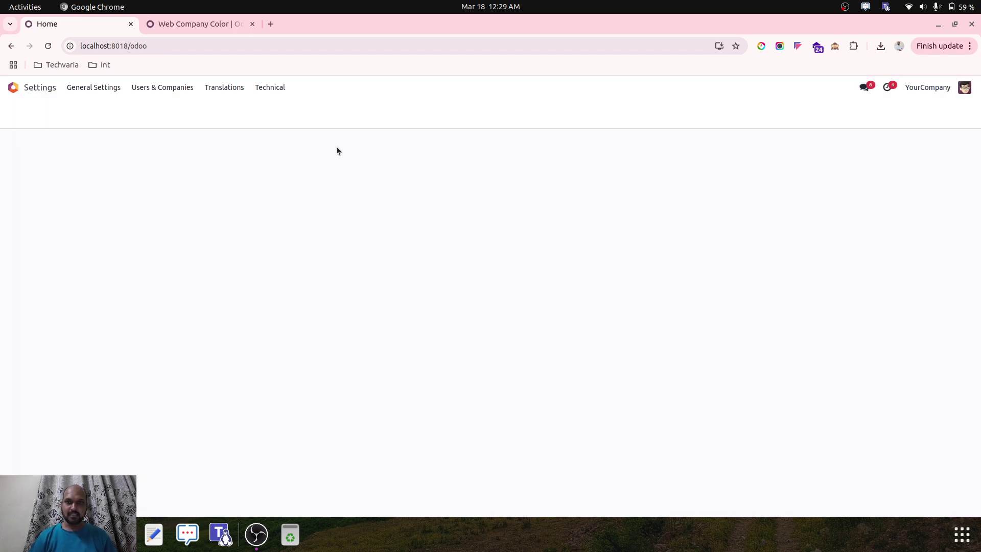
click(186, 89)
click(174, 136)
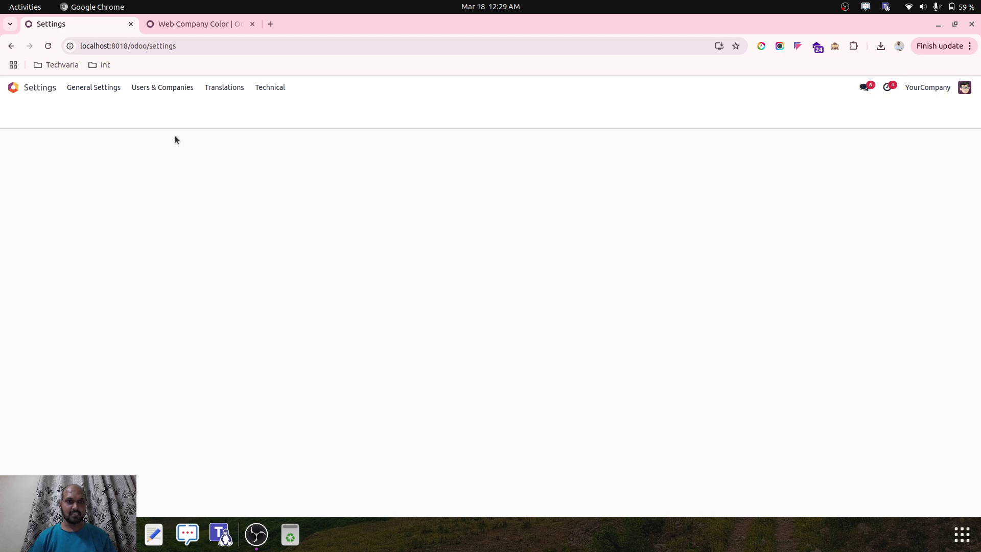
click(179, 160)
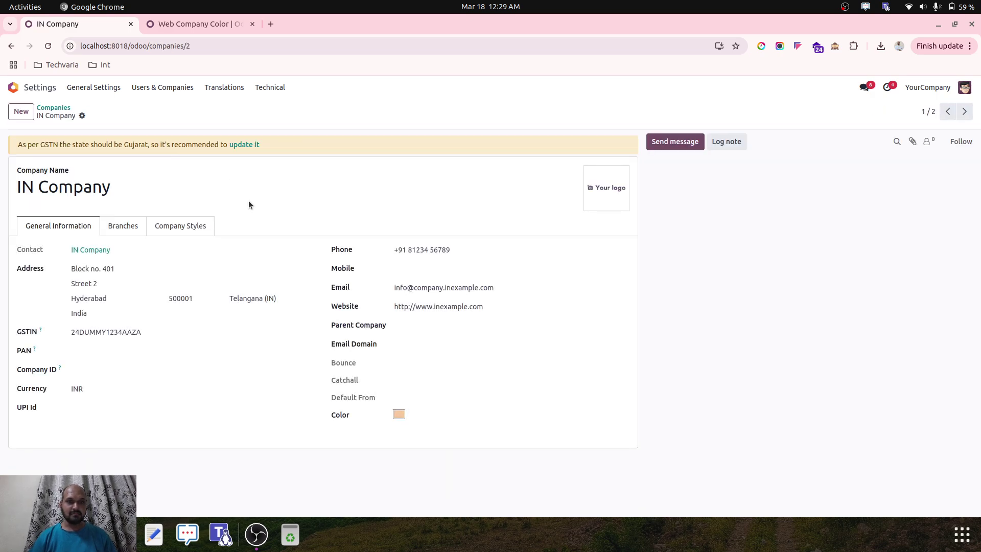
Rename IN Company to Com1, save it, and view its Company Styles settings.
triple_click(173, 186)
text(Com)
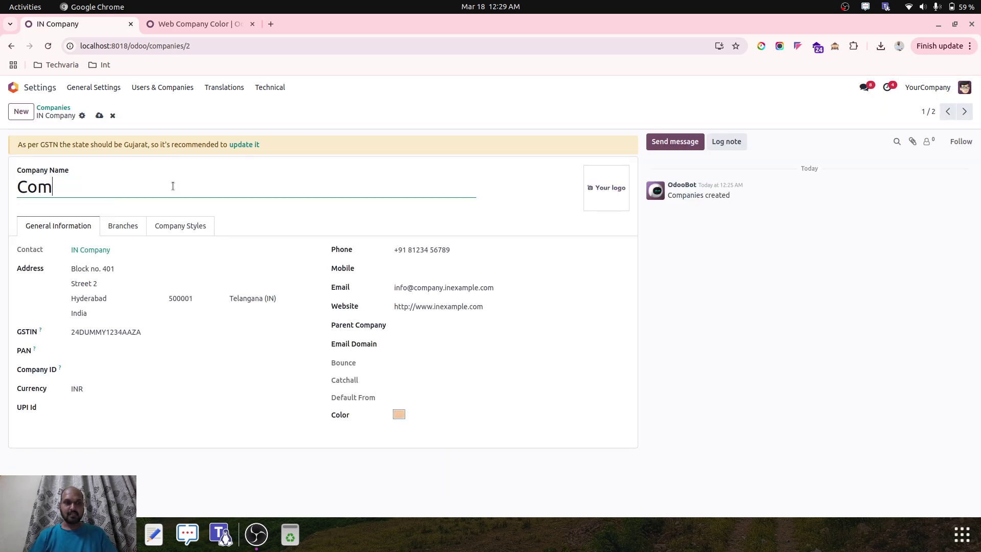
text(1)
click(137, 105)
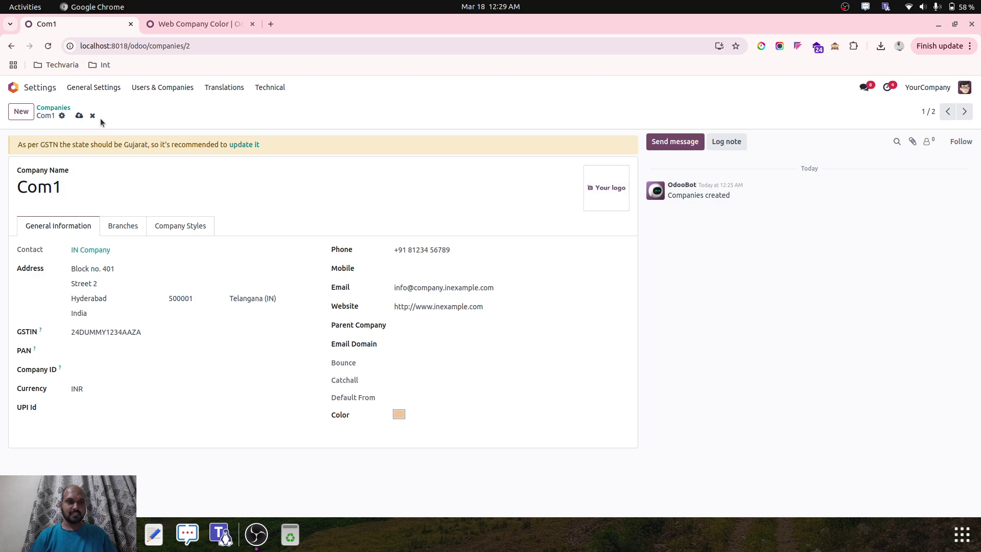
click(78, 116)
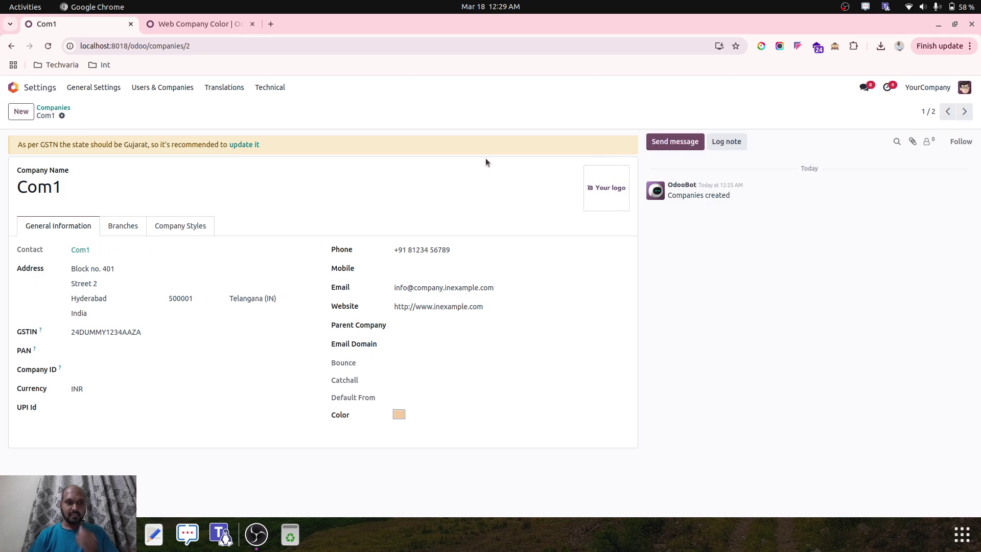
click(195, 231)
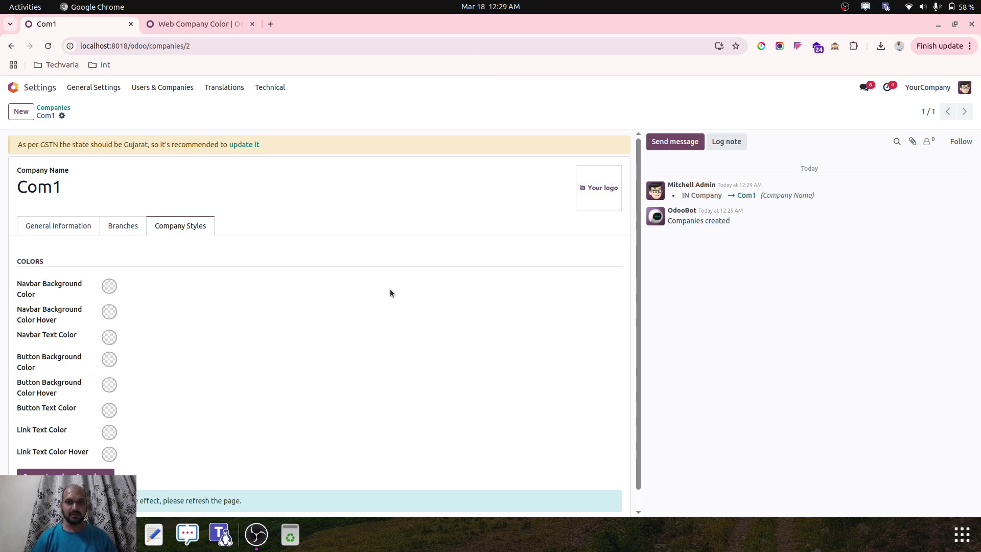
Save download.png as Com1's logo and compute its navbar colours from that logo.
click(581, 206)
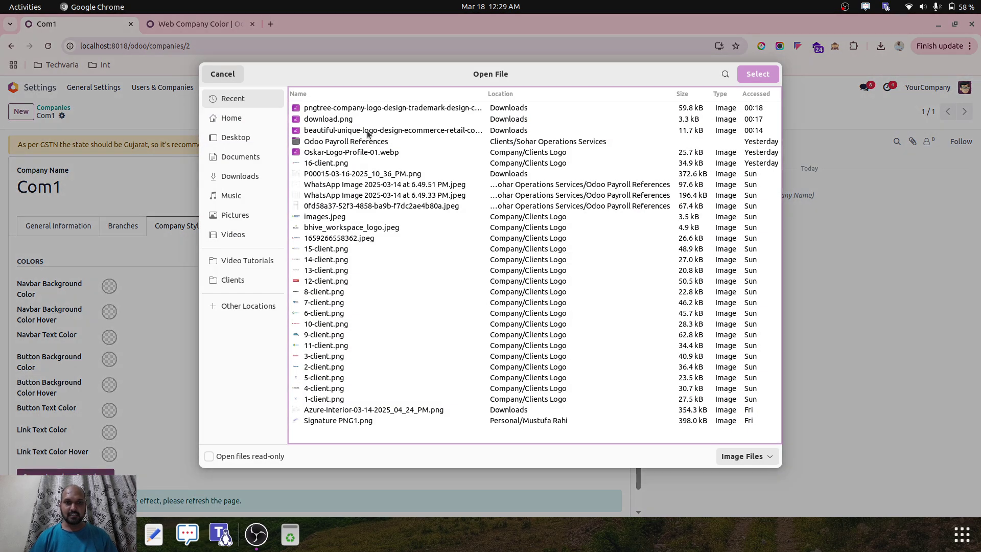
double_click(354, 121)
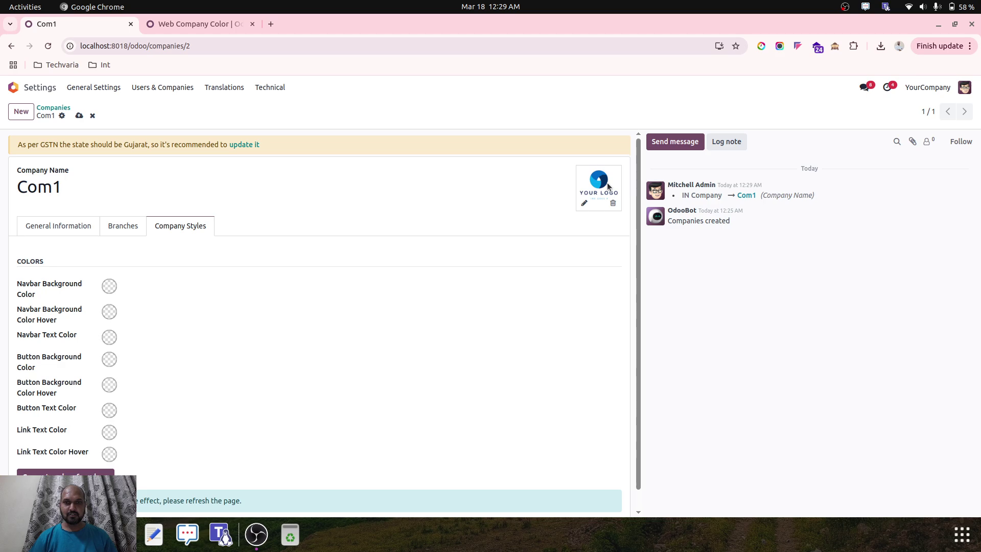
click(79, 115)
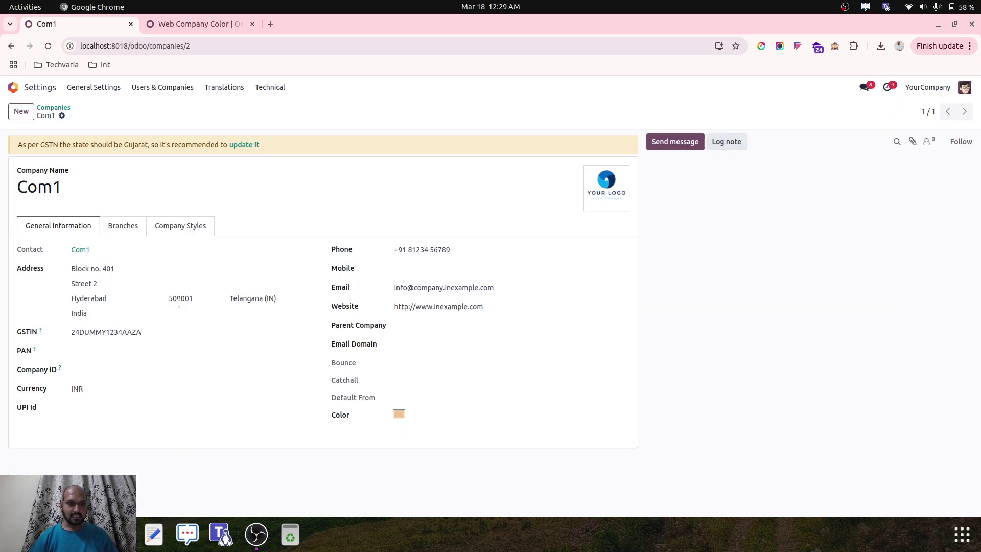
click(181, 225)
scroll(178, 308, down, 1)
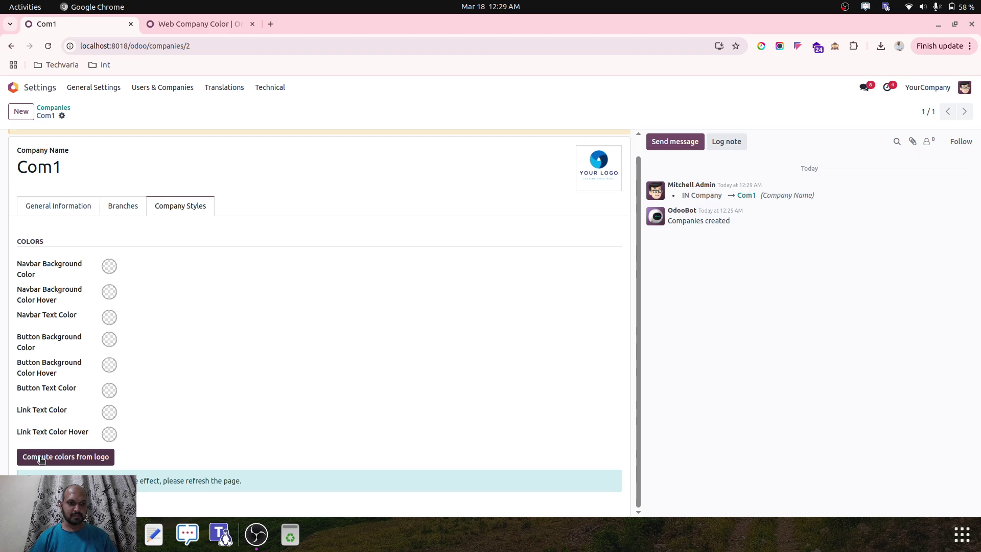
click(69, 457)
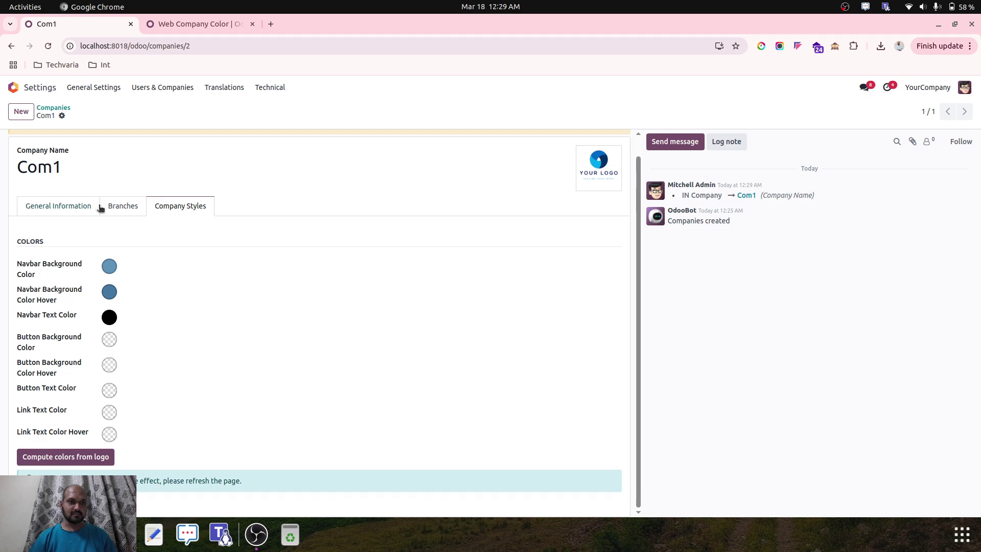
scroll(98, 209, up, 1)
Reload the Companies list, make Com1 the active company, and view Com1's Company Styles.
click(58, 111)
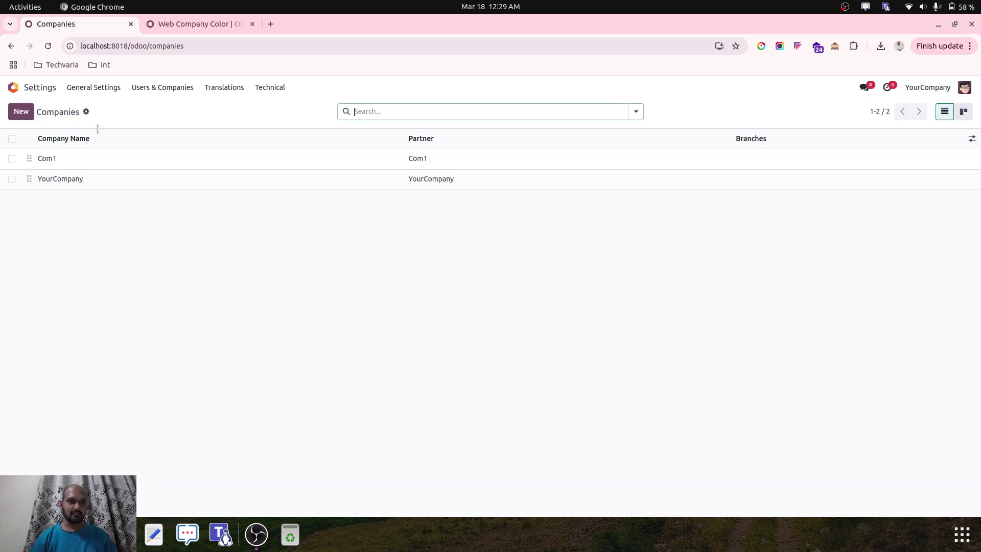
click(48, 45)
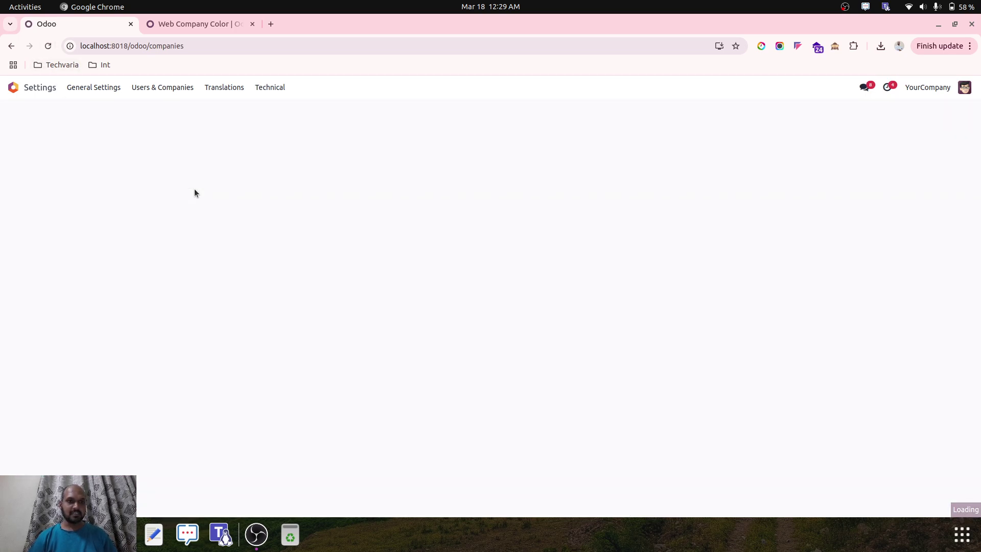
click(937, 87)
click(912, 126)
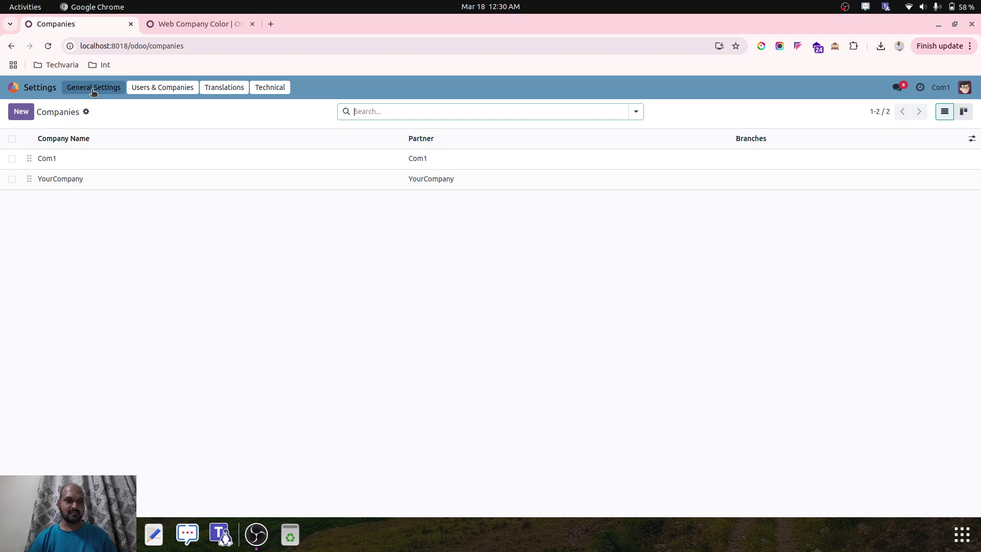
click(262, 158)
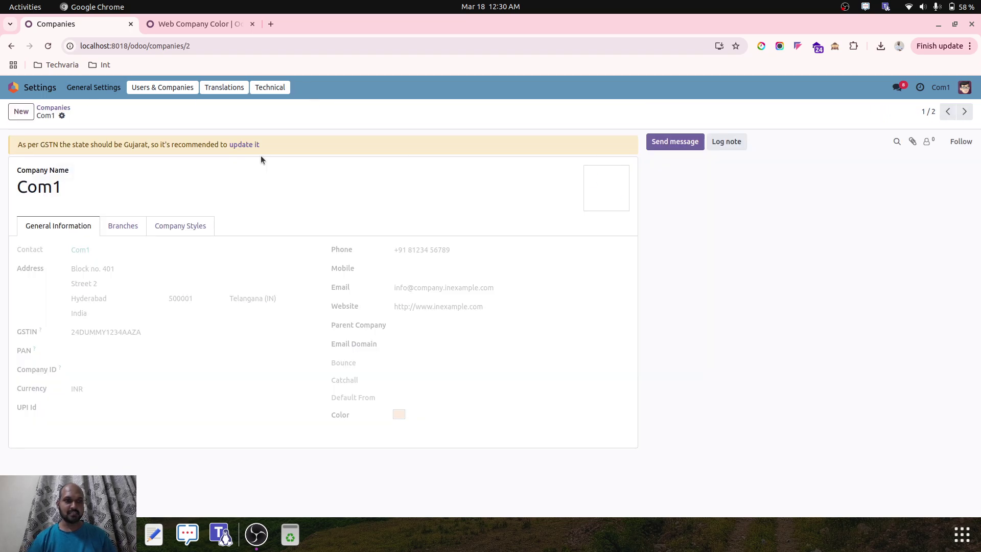
click(179, 227)
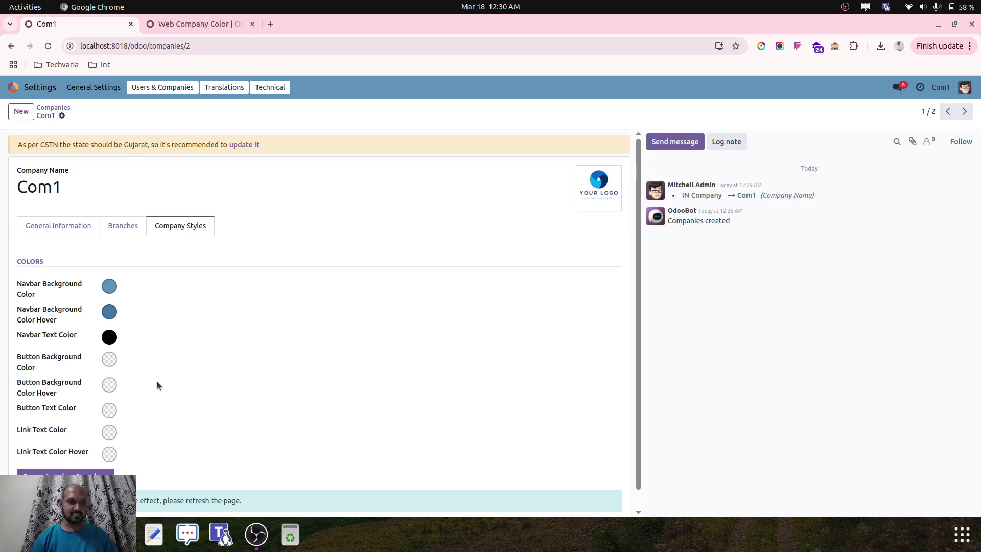
scroll(140, 426, down, 1)
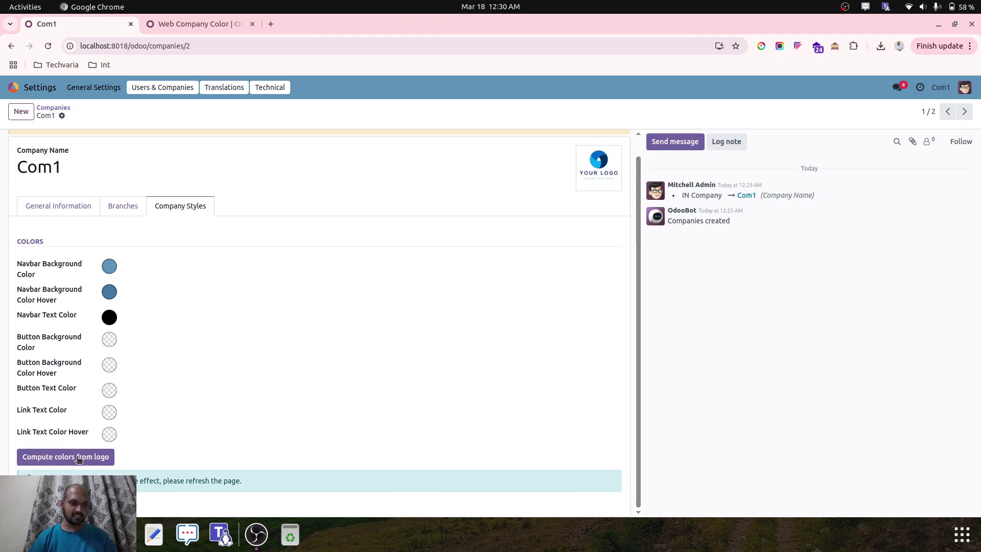
Set Com1's button background colour to red and save the company.
click(110, 343)
click(221, 349)
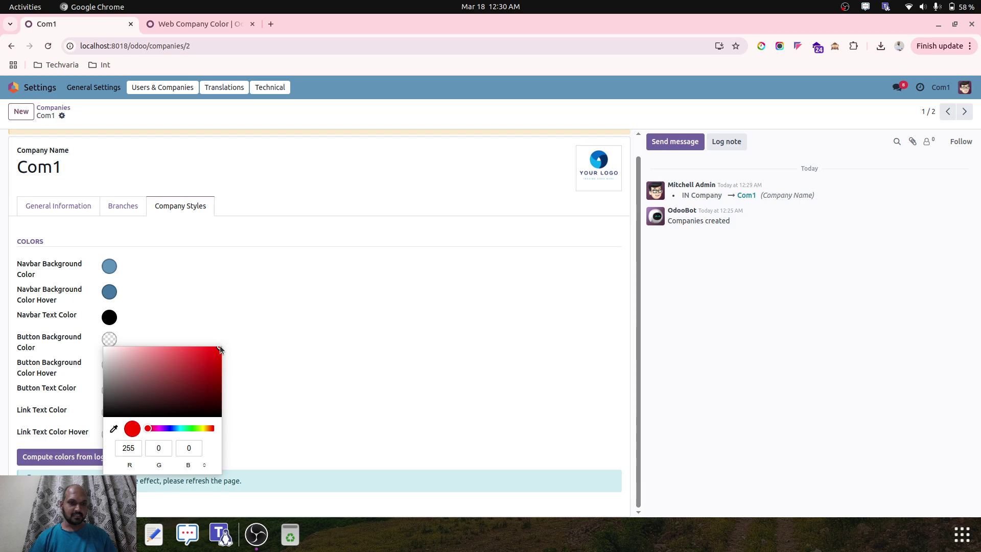
click(253, 318)
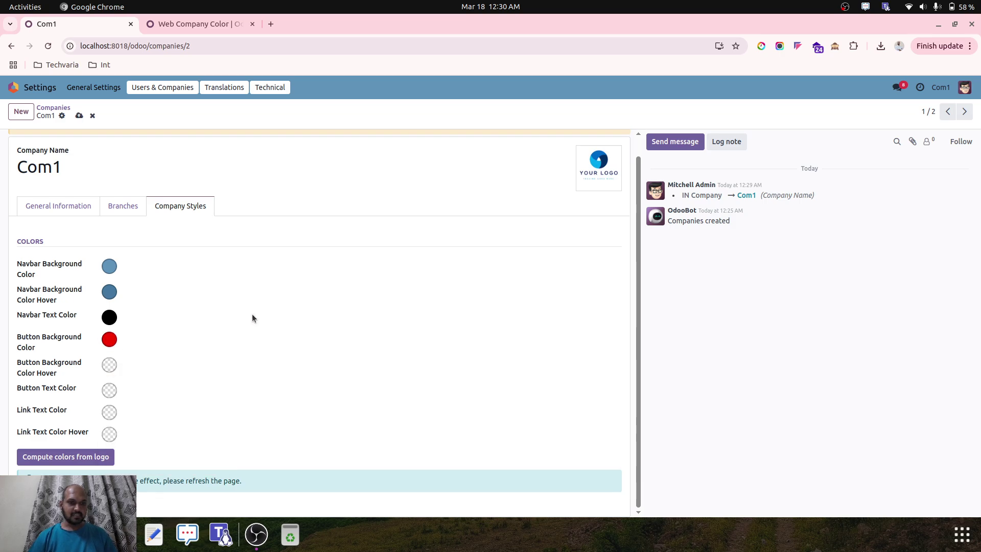
click(79, 114)
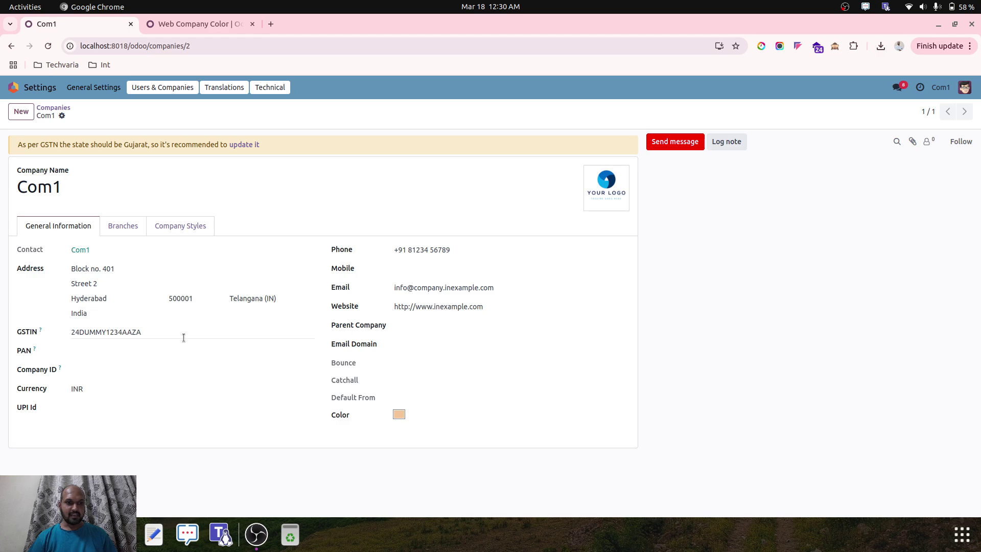
click(182, 226)
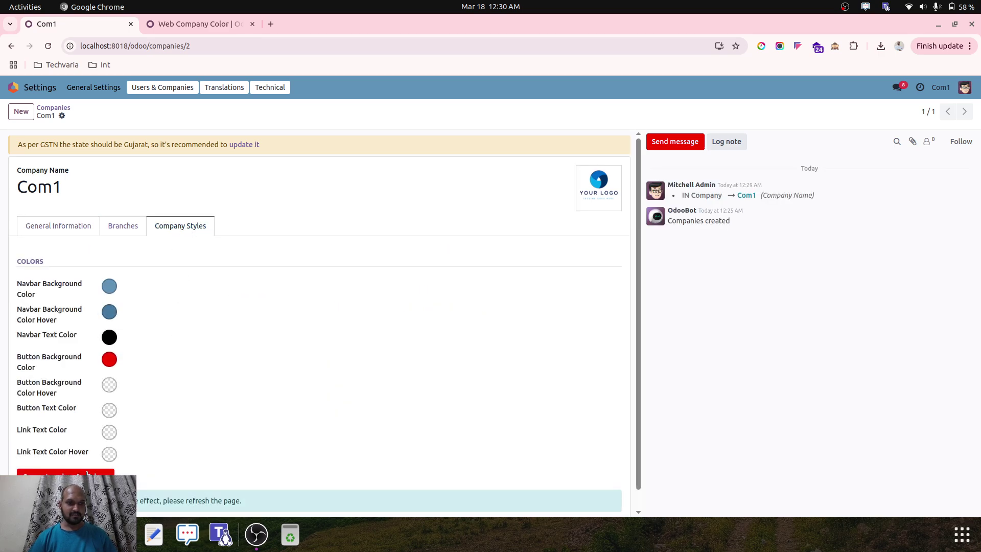
scroll(110, 471, down, 1)
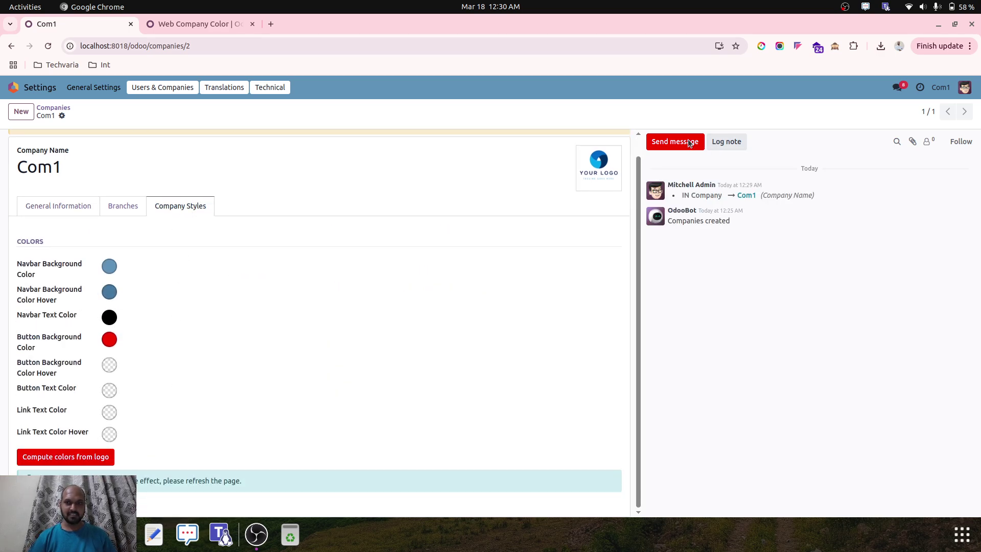
Set Com1's button text colour to vivid blue and reload to apply it.
click(108, 394)
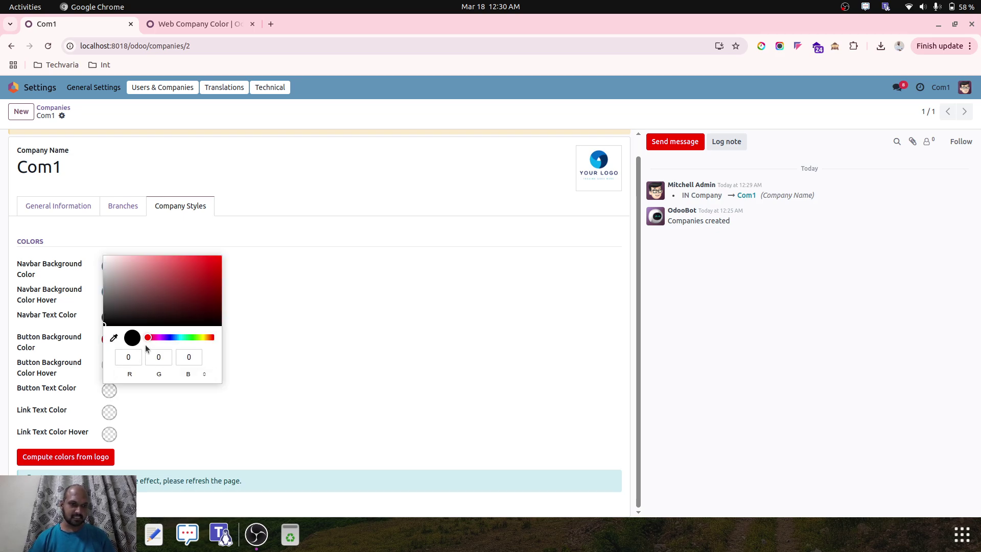
click(175, 340)
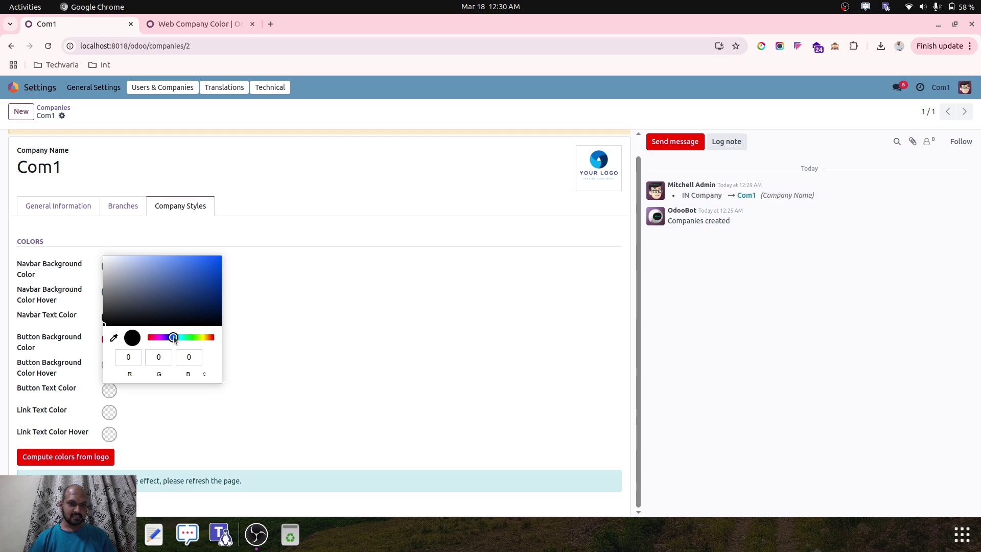
click(215, 269)
click(225, 272)
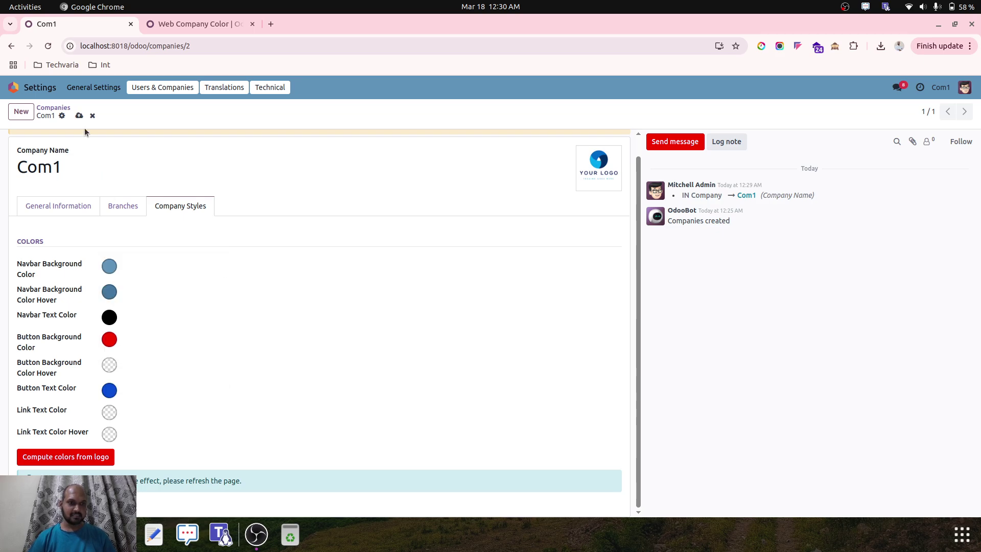
key(F5)
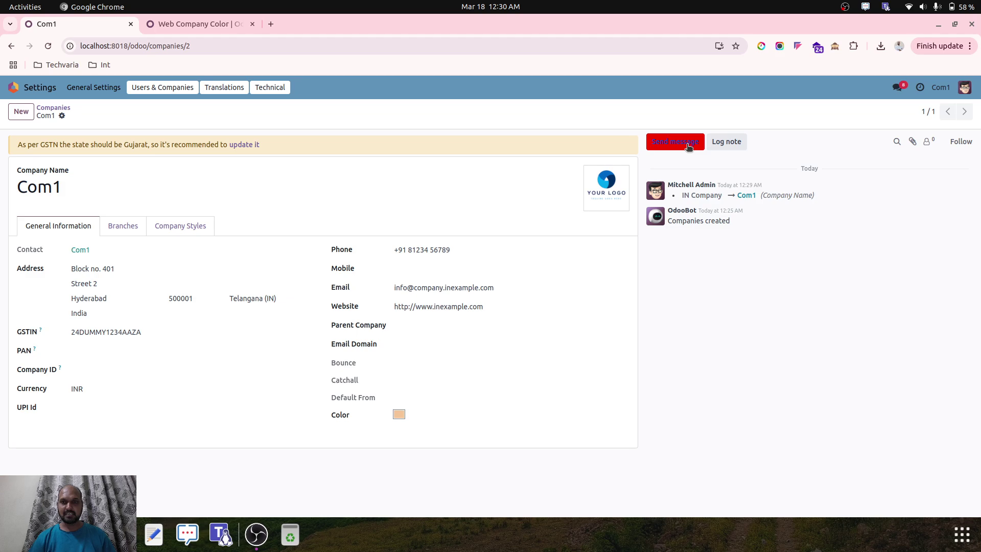
click(175, 230)
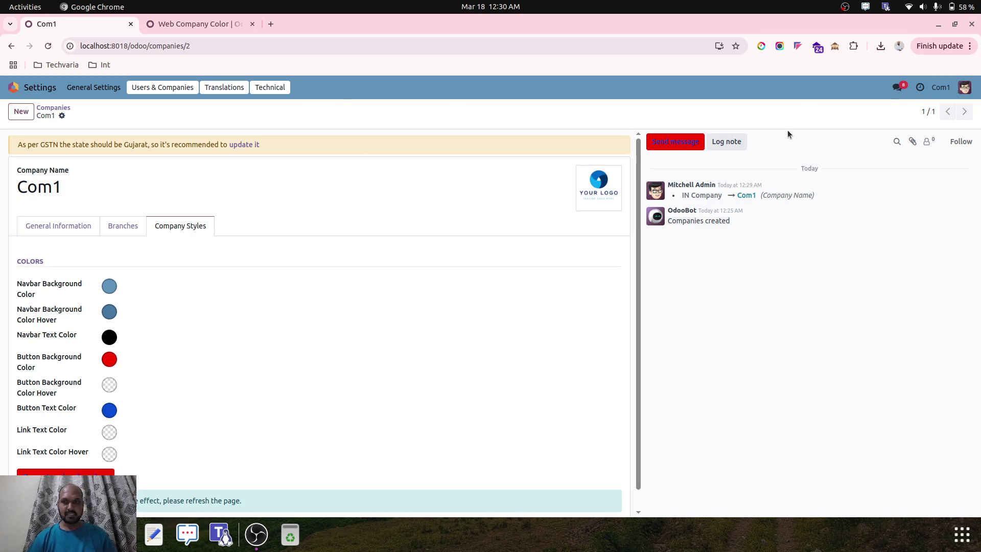
click(940, 88)
Make YourCompany the active company and open its company record.
click(916, 113)
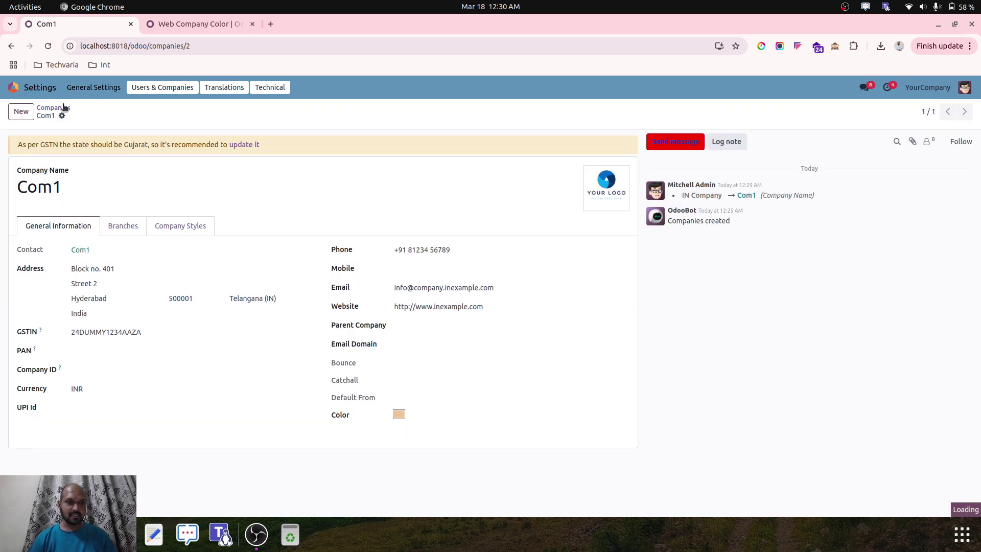
click(54, 108)
click(101, 181)
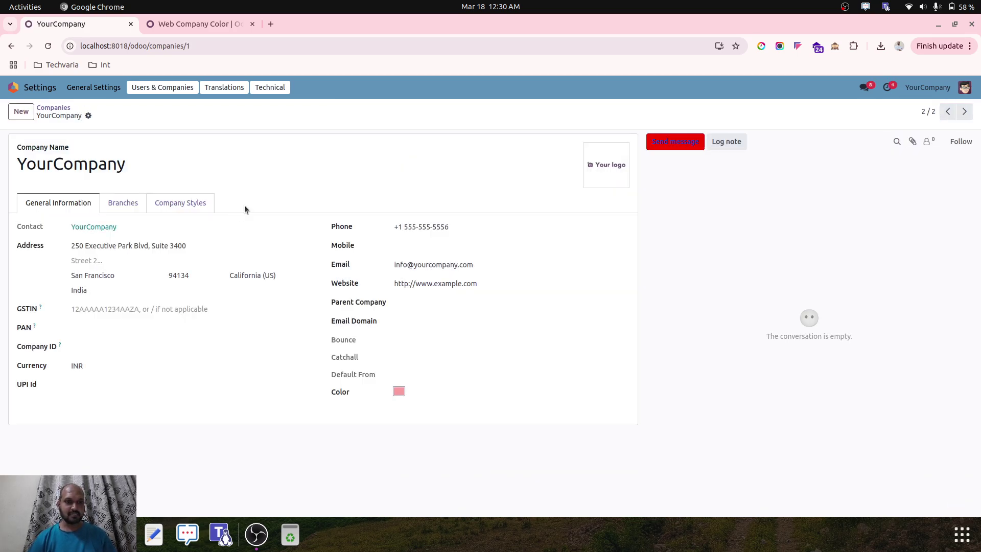
Replace the rejected logo image with the pngtree image and save YourCompany.
click(595, 184)
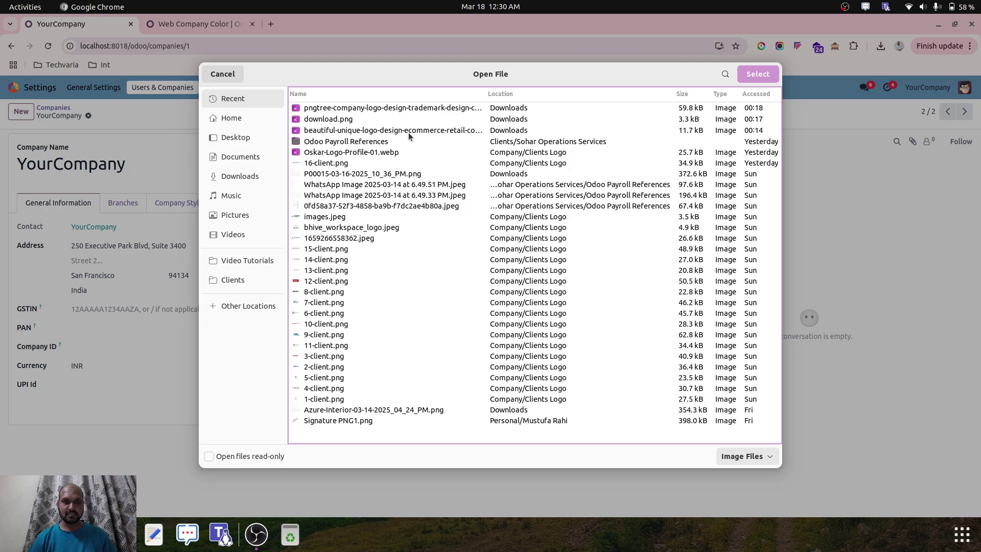
double_click(408, 132)
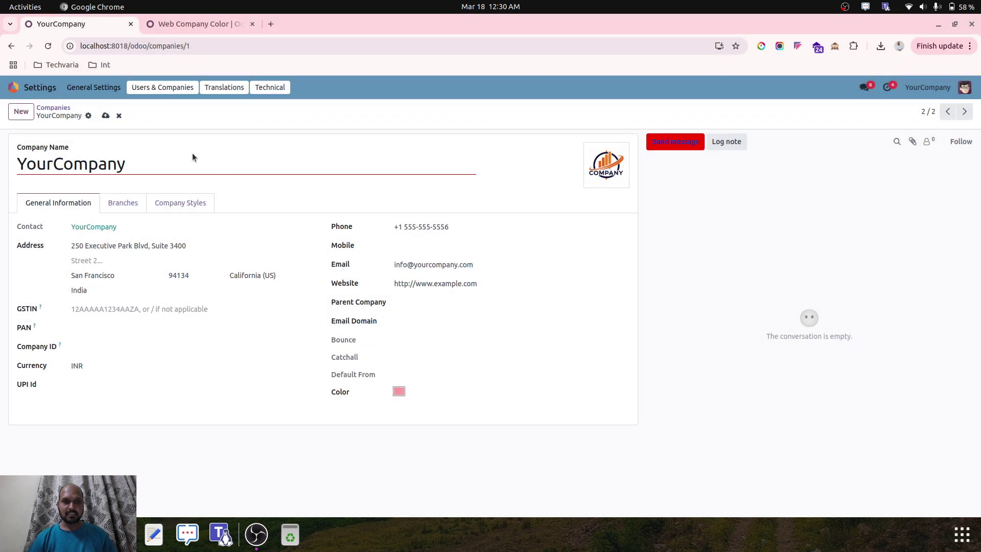
click(105, 115)
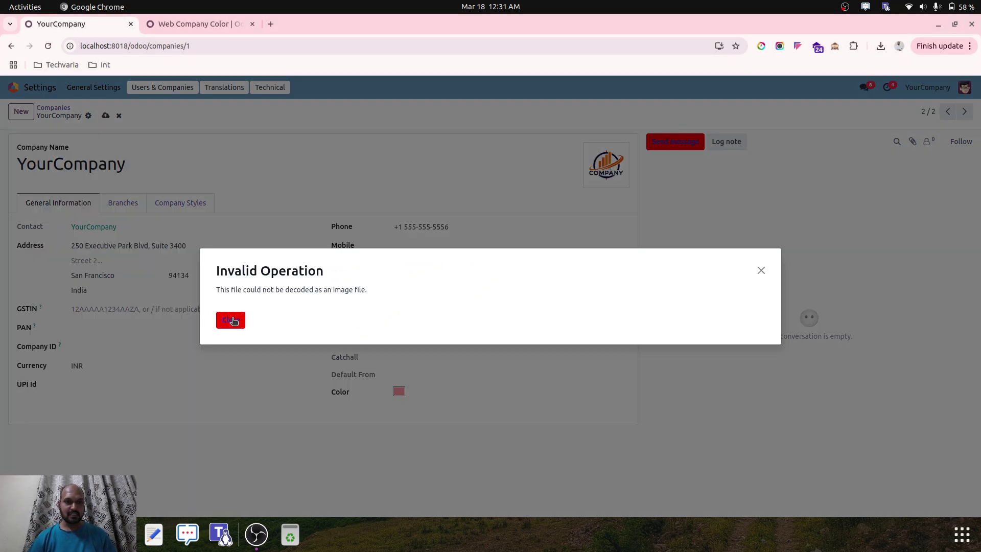
click(234, 321)
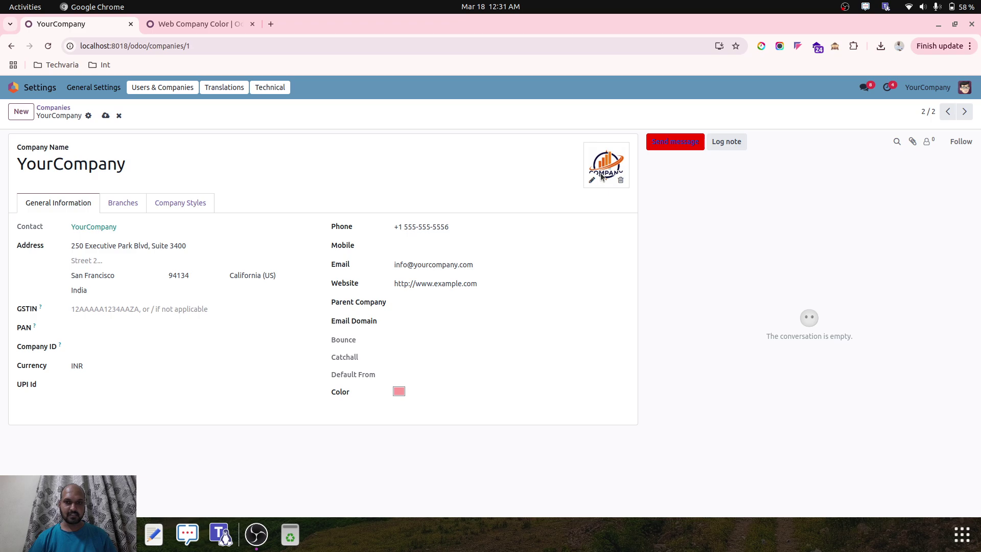
click(608, 181)
click(592, 180)
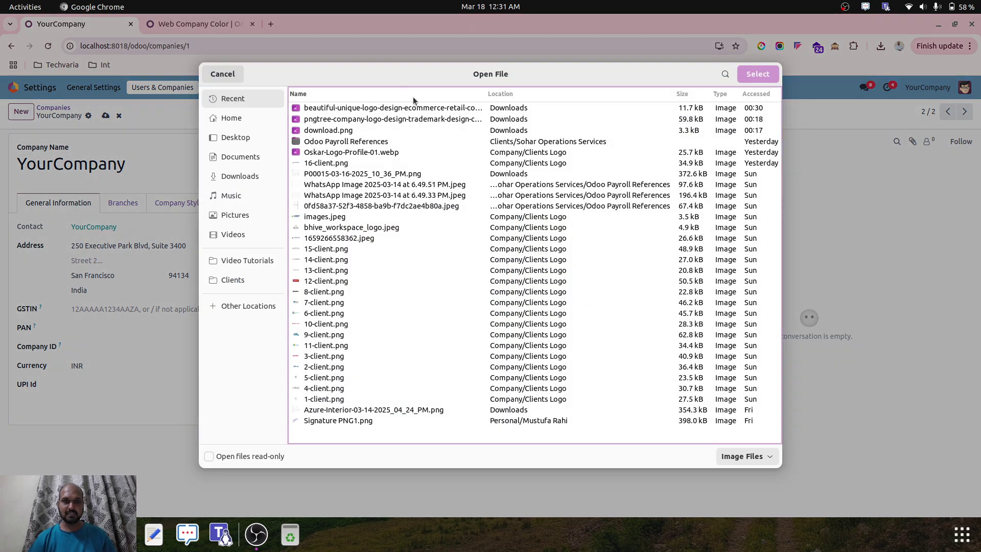
double_click(417, 120)
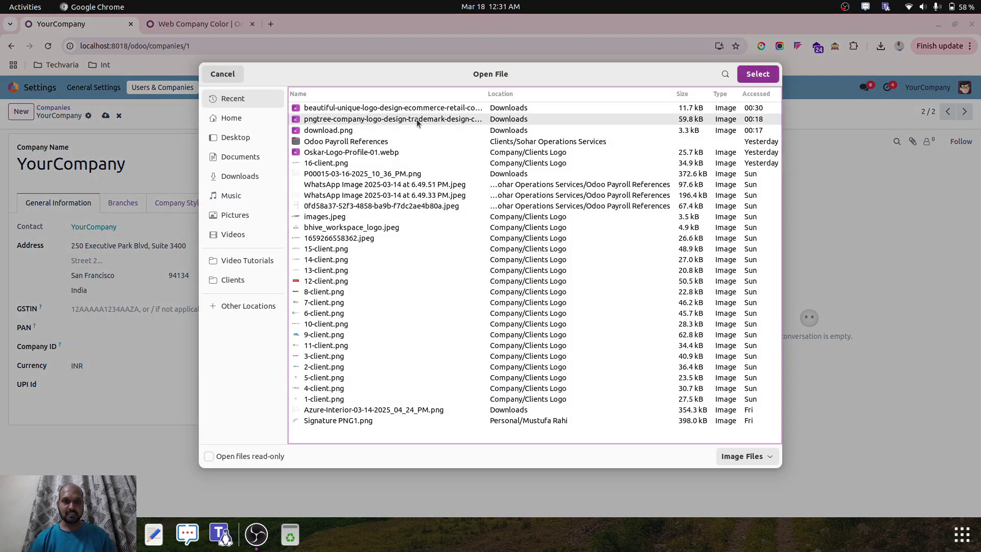
click(106, 115)
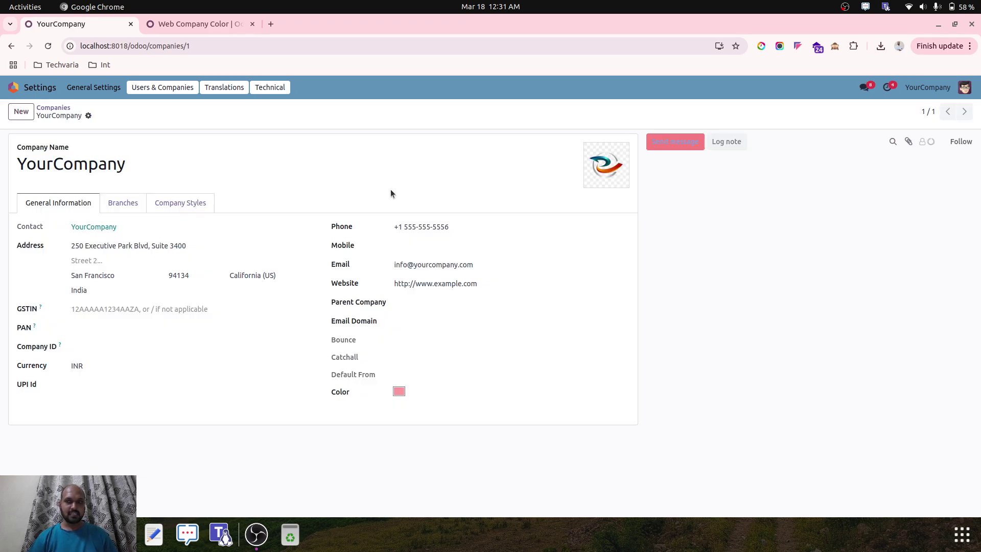
Compute YourCompany's navbar colours from its logo and return to the Companies list.
click(182, 204)
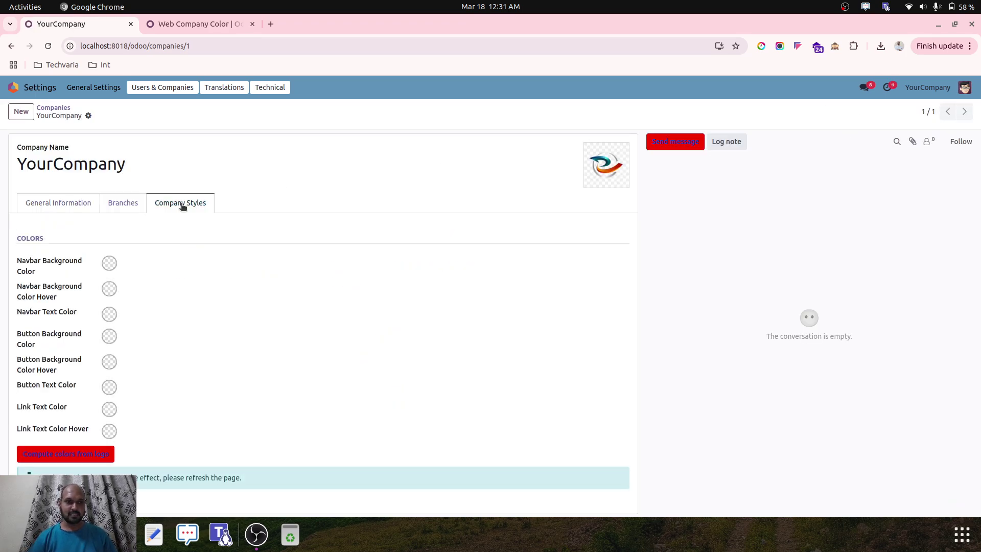
click(88, 458)
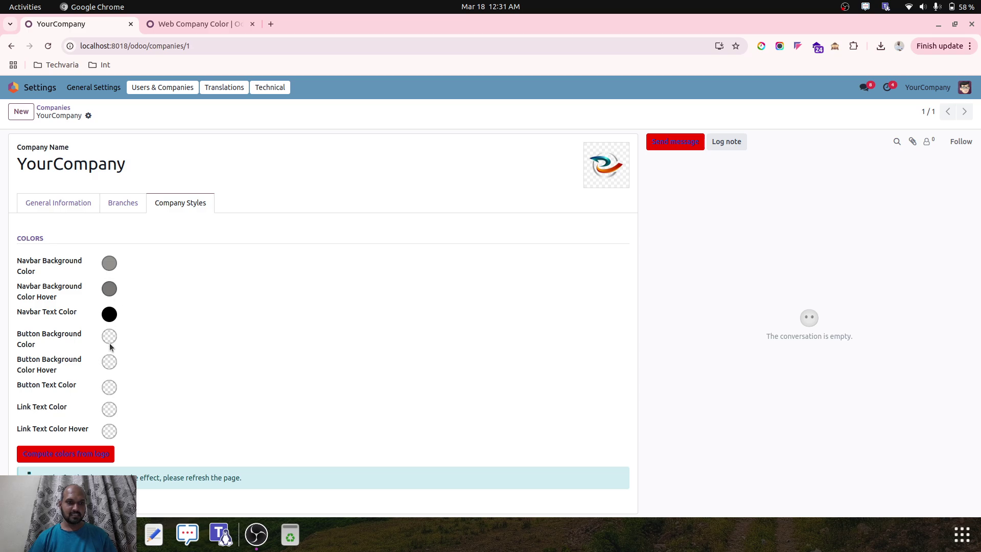
click(53, 109)
Switch the active company to Com1, then back to YourCompany.
click(923, 88)
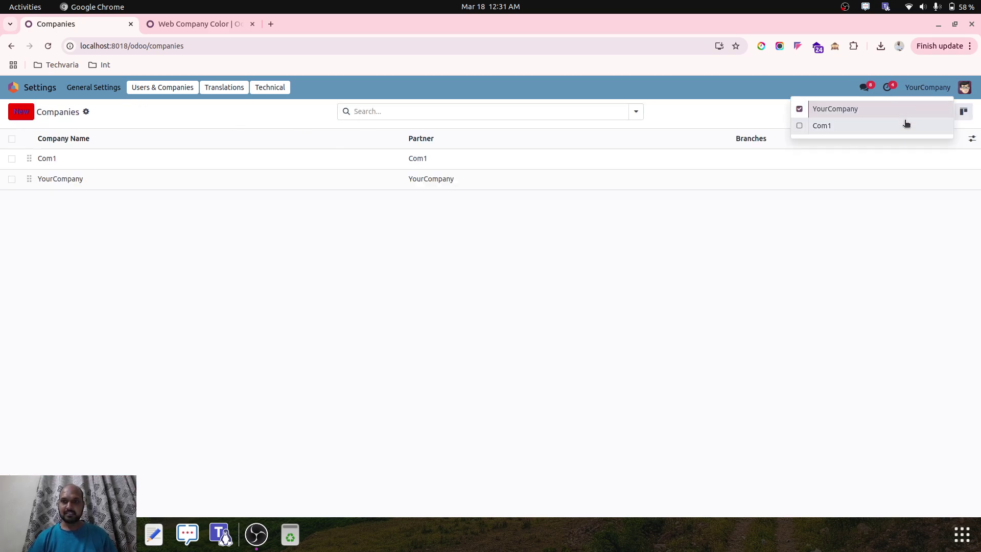
click(907, 123)
click(921, 87)
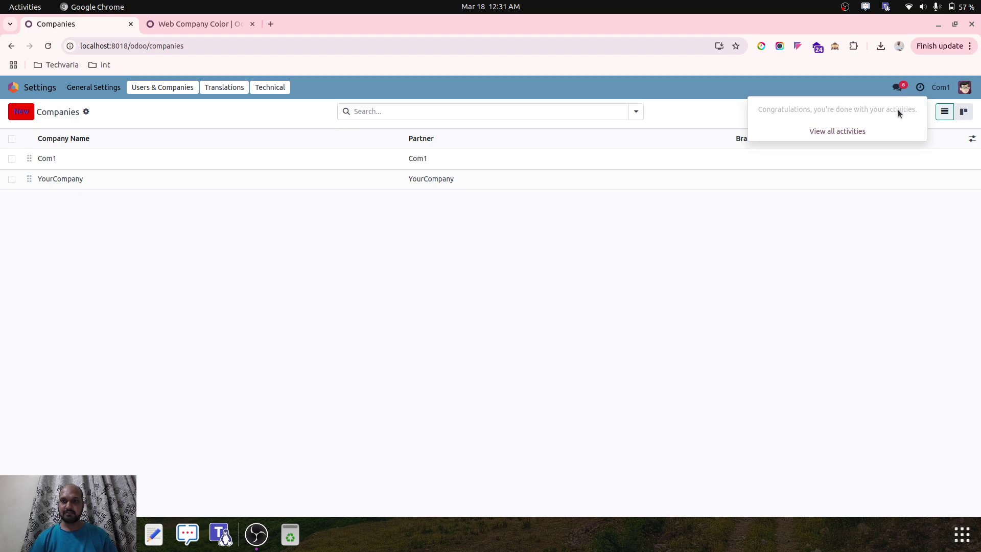
click(943, 88)
click(916, 111)
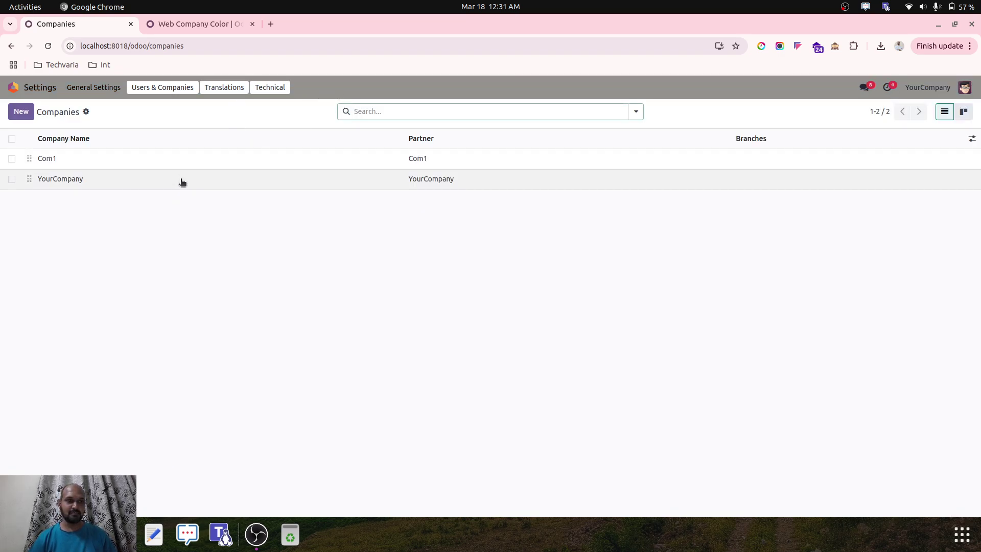
Set YourCompany's button text colour to a medium blue in Company Styles.
click(181, 180)
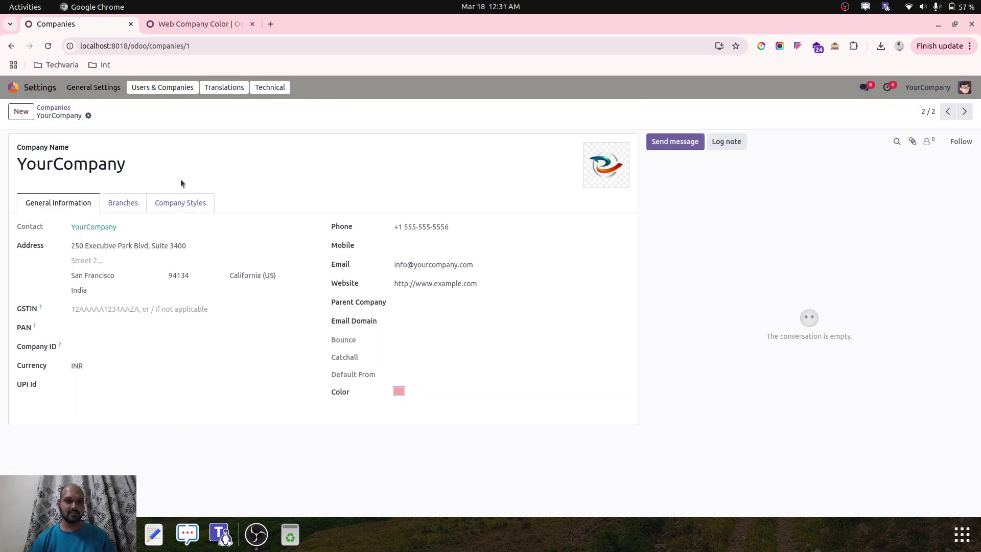
click(173, 208)
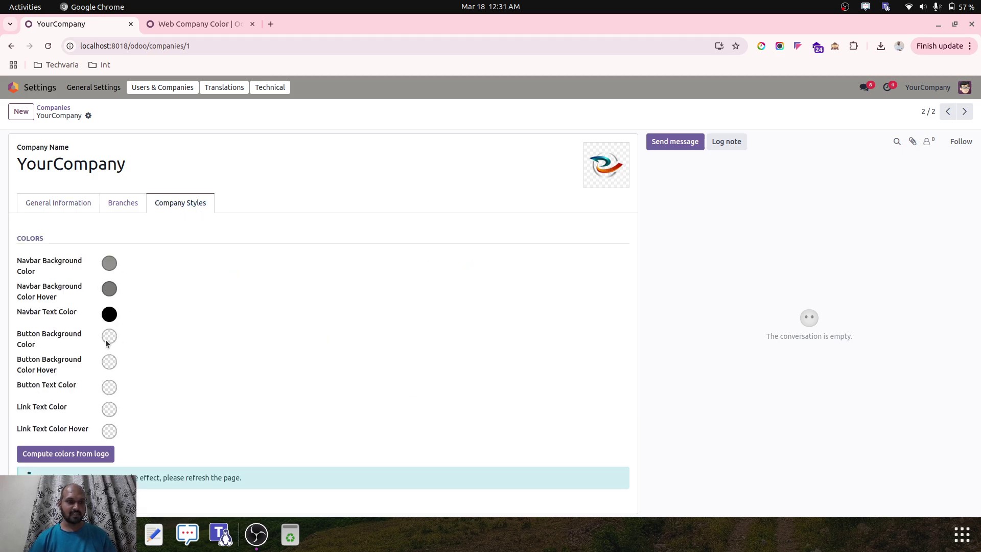
click(109, 389)
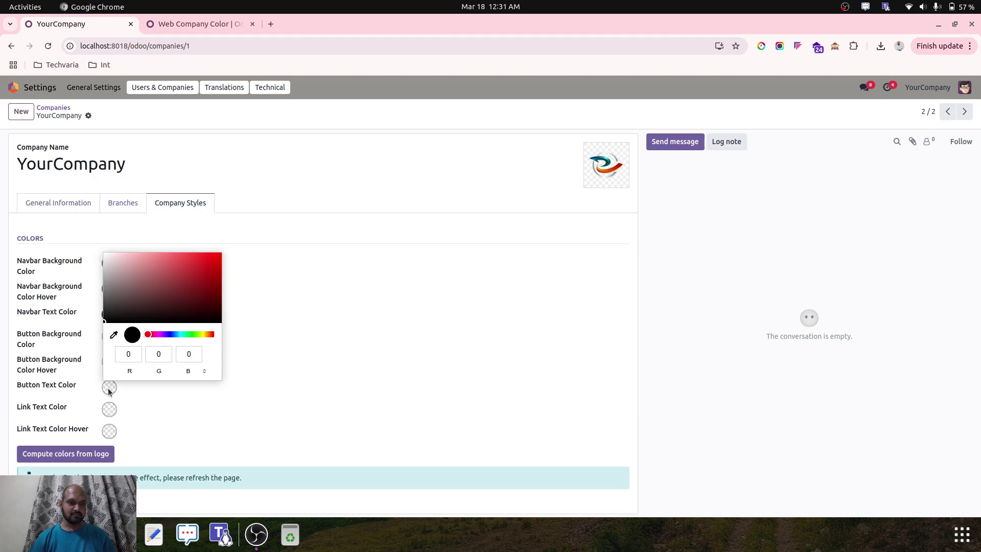
click(177, 334)
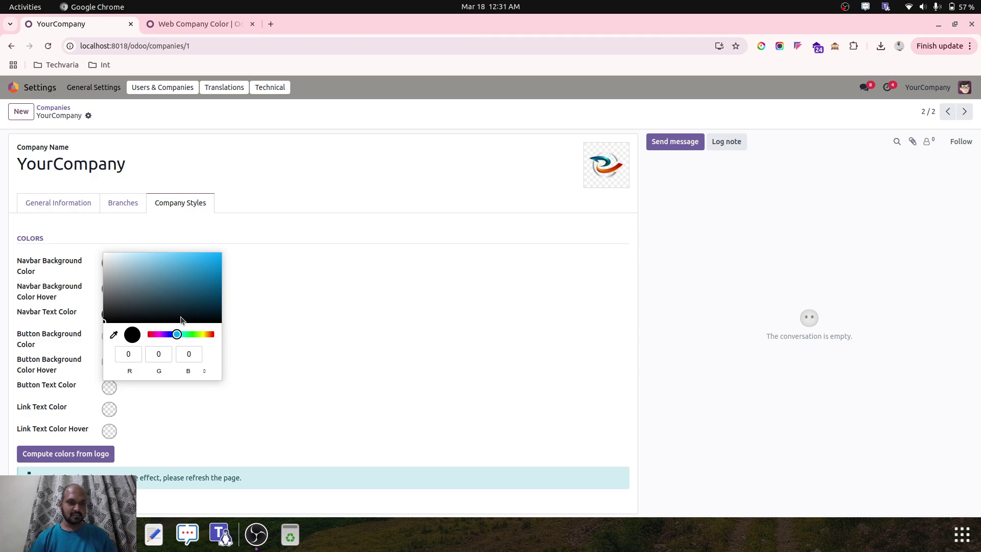
drag(175, 299, 156, 279)
click(279, 310)
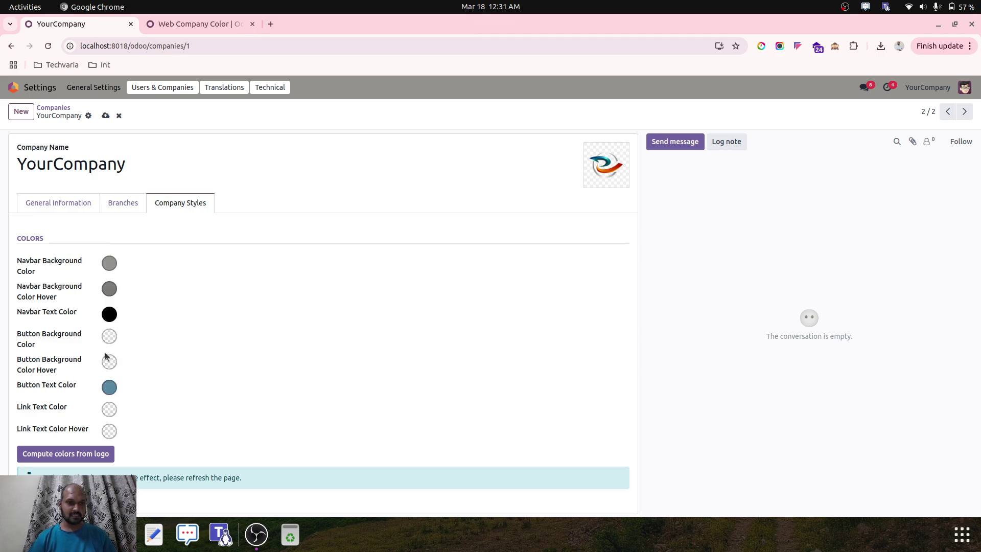
Set YourCompany's button background to dark navy, save, and refresh the page.
click(108, 337)
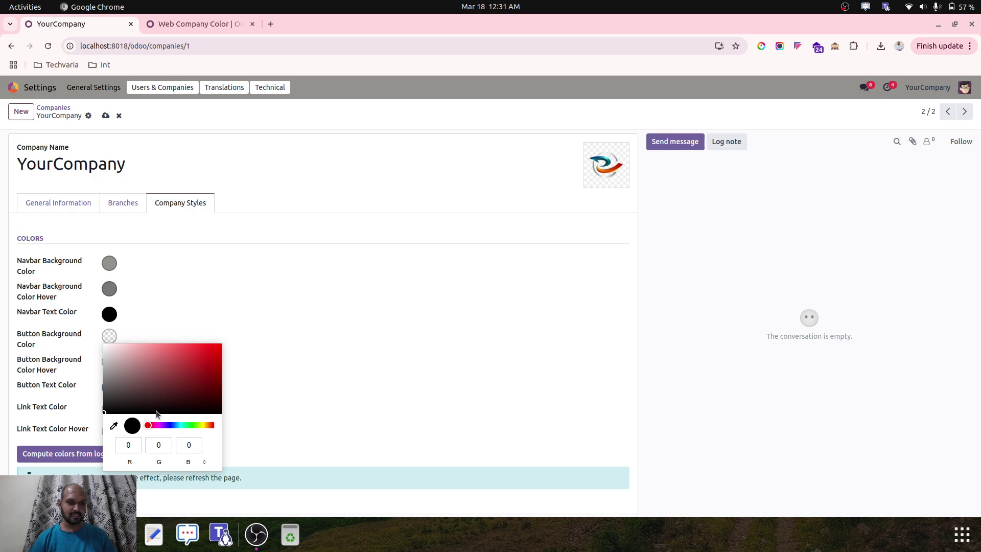
click(169, 425)
mouse_move(139, 340)
mouse_down()
mouse_move(214, 348)
mouse_move(217, 405)
mouse_up()
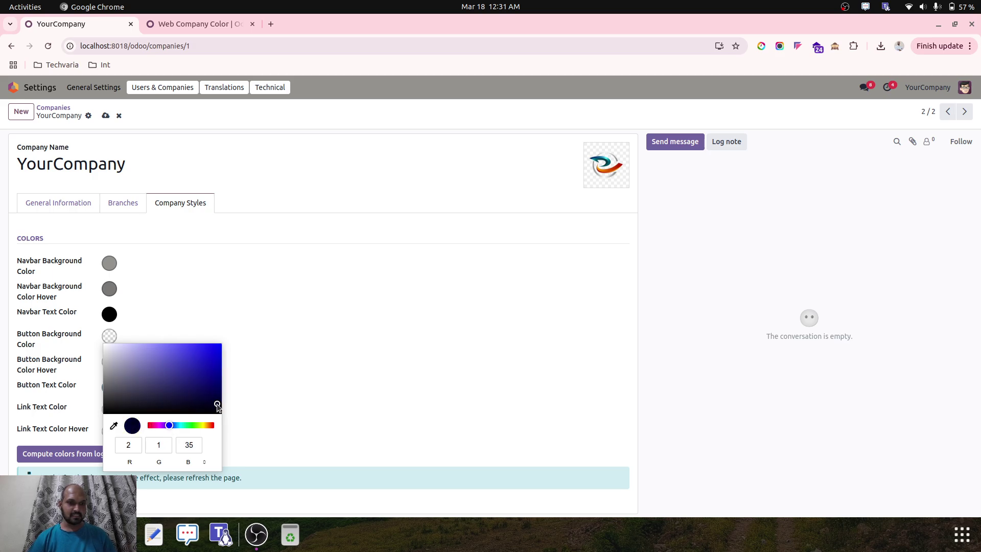
click(288, 388)
click(106, 115)
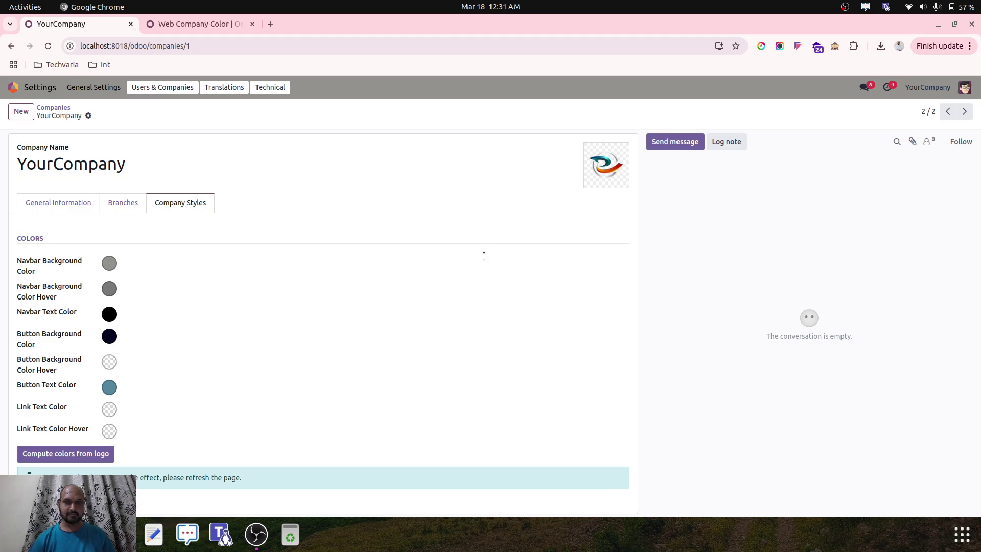
key(F5)
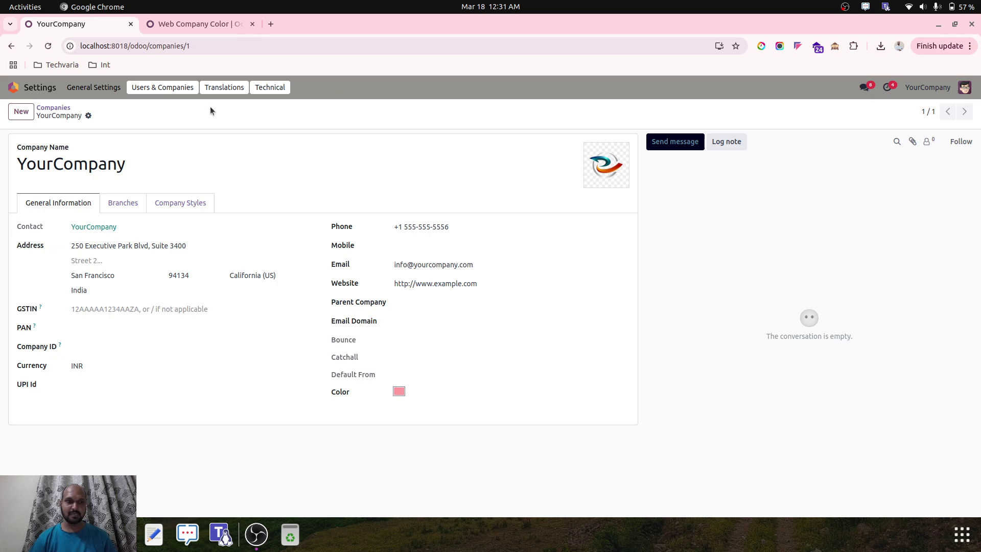
Check the dark navy buttons on Sales order S00007, then return to the home grid.
click(37, 88)
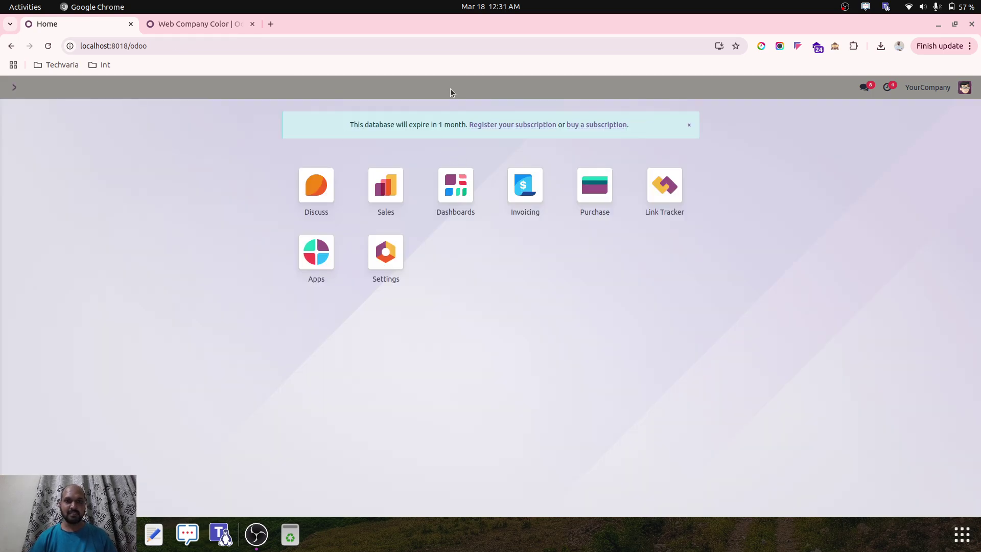
click(393, 196)
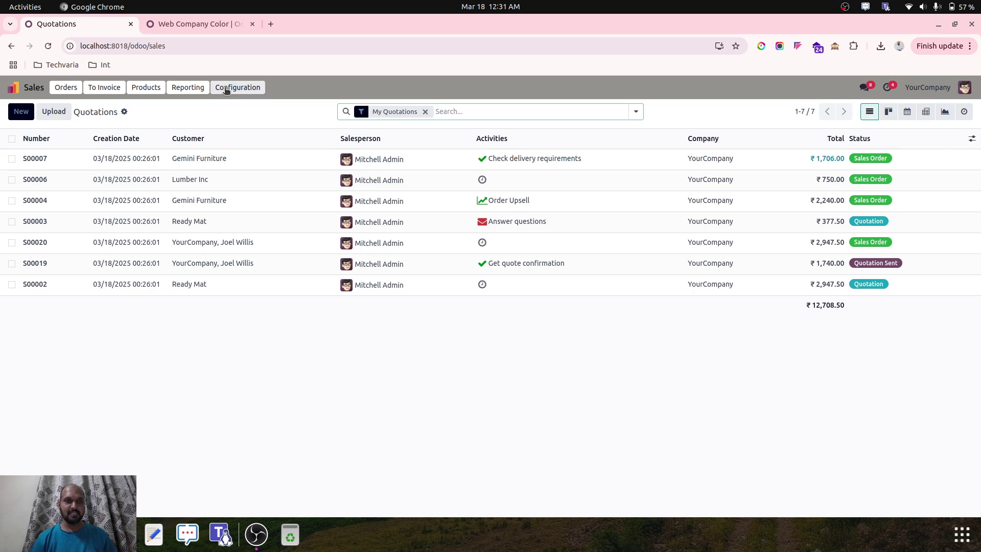
click(204, 159)
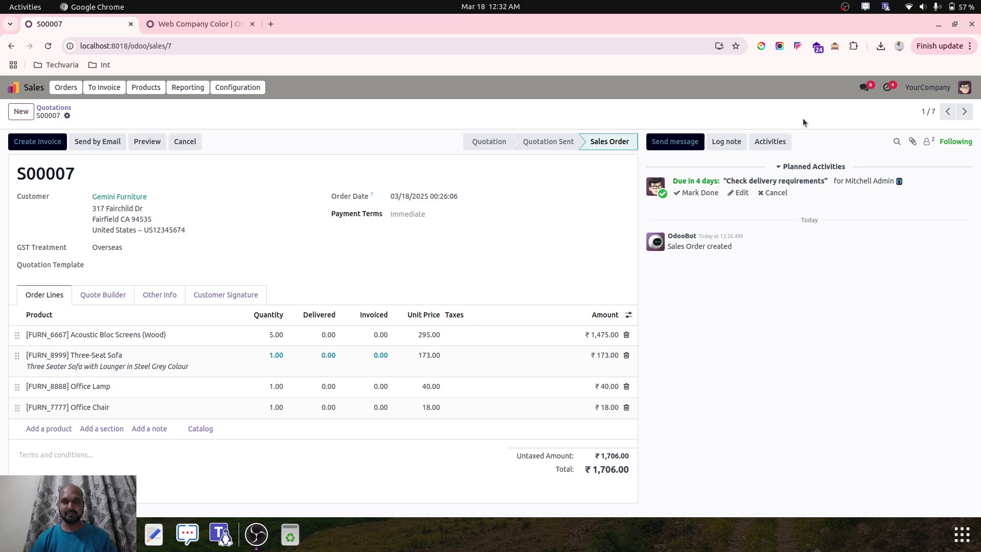
click(230, 45)
key(BackSpace)
key(BackSpace)
key(BackSpace)
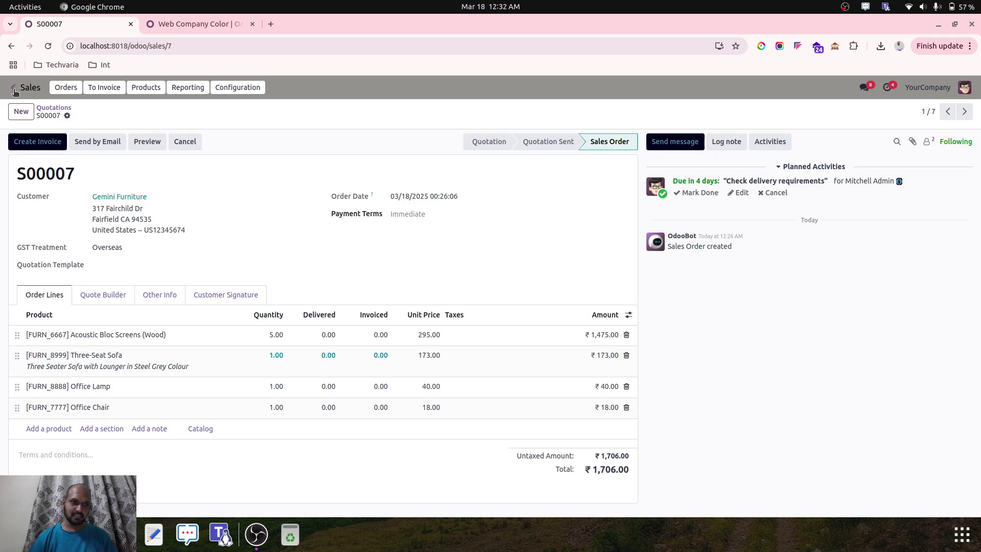
key(Return)
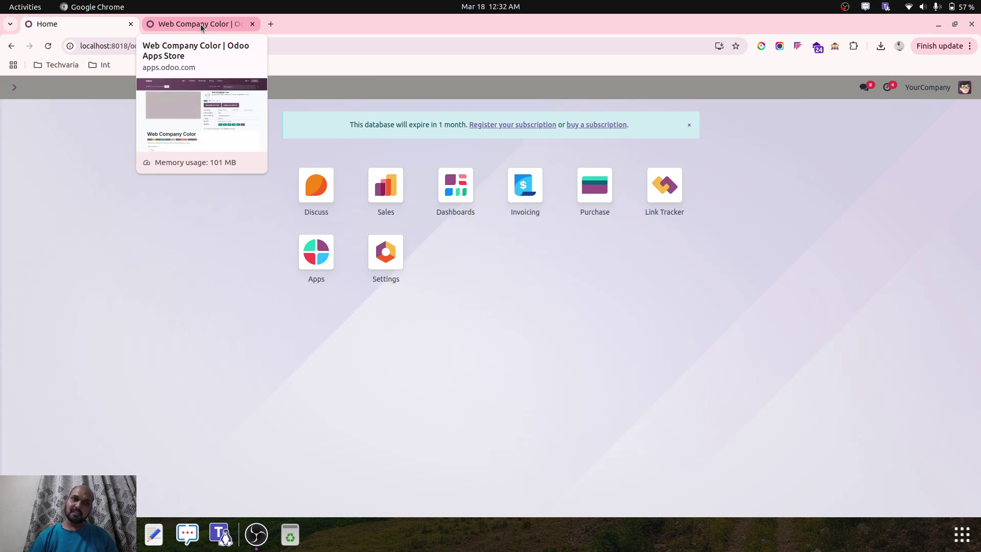
click(200, 24)
click(603, 192)
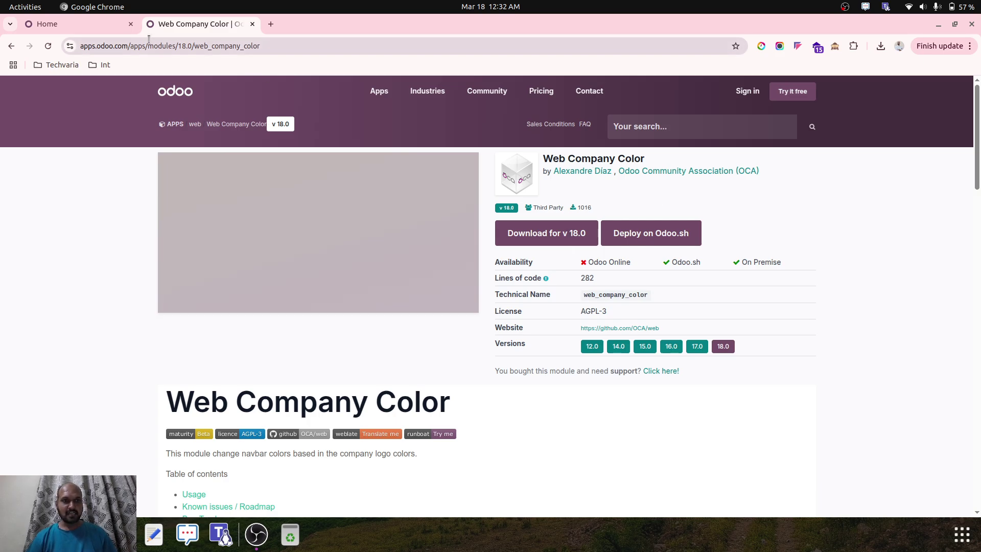
click(111, 30)
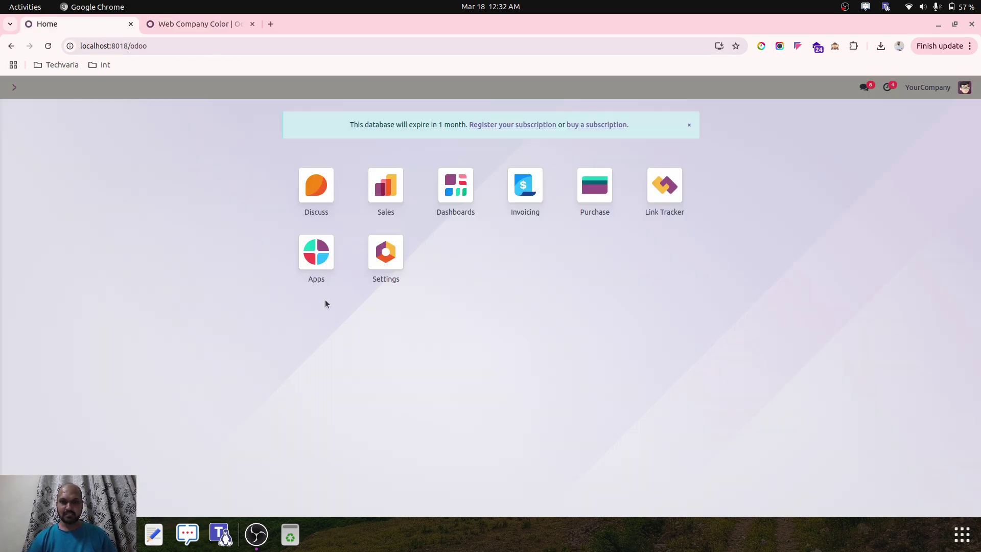